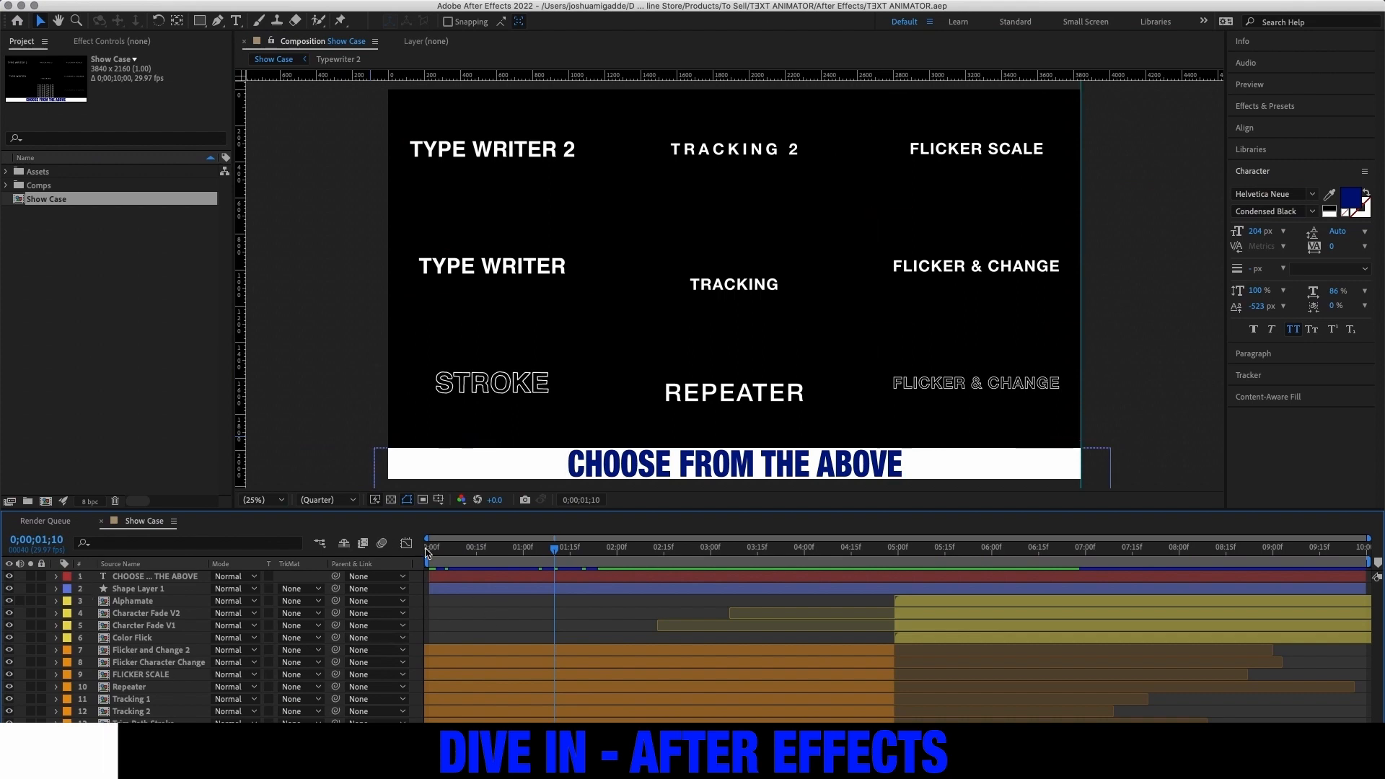
- Return the Show Case timeline to its first frame and open the Repeater composition nested in it
click(428, 549)
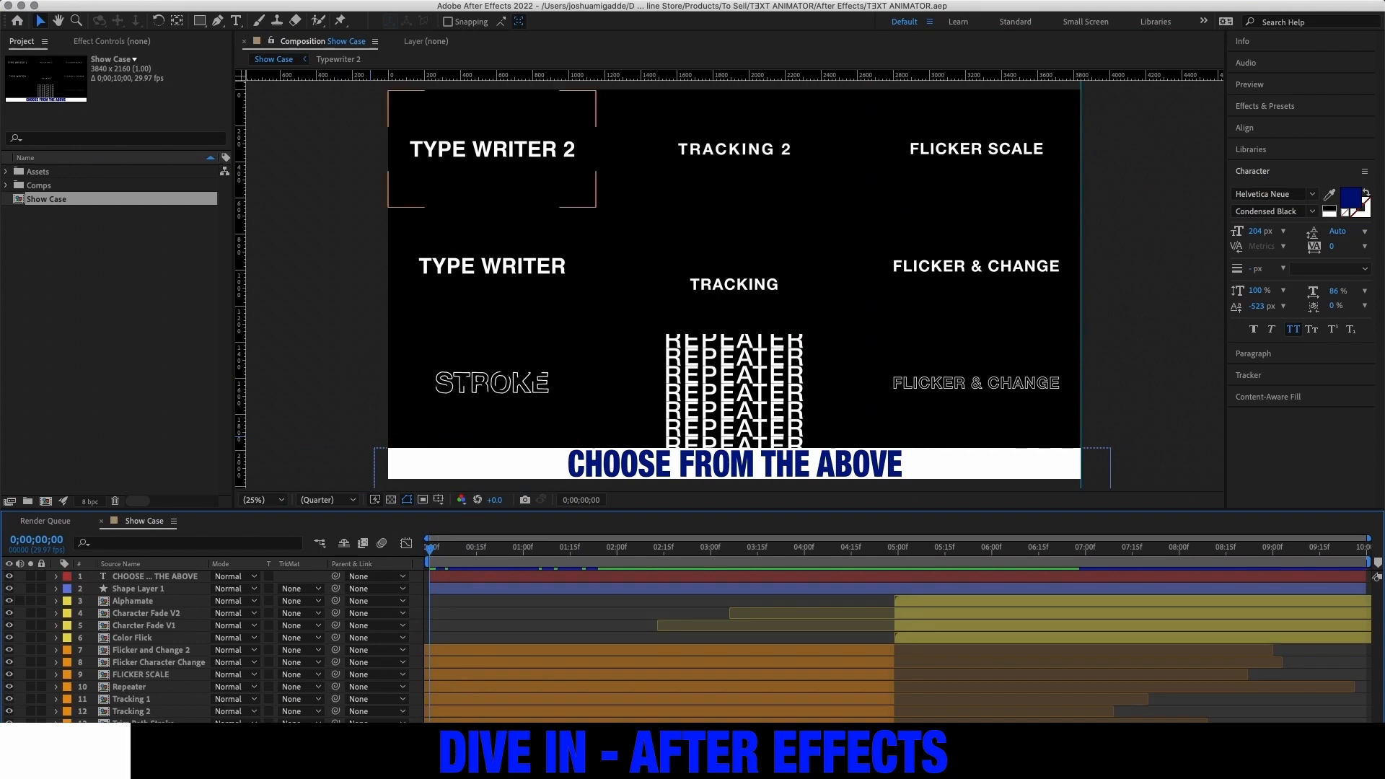
click(492, 152)
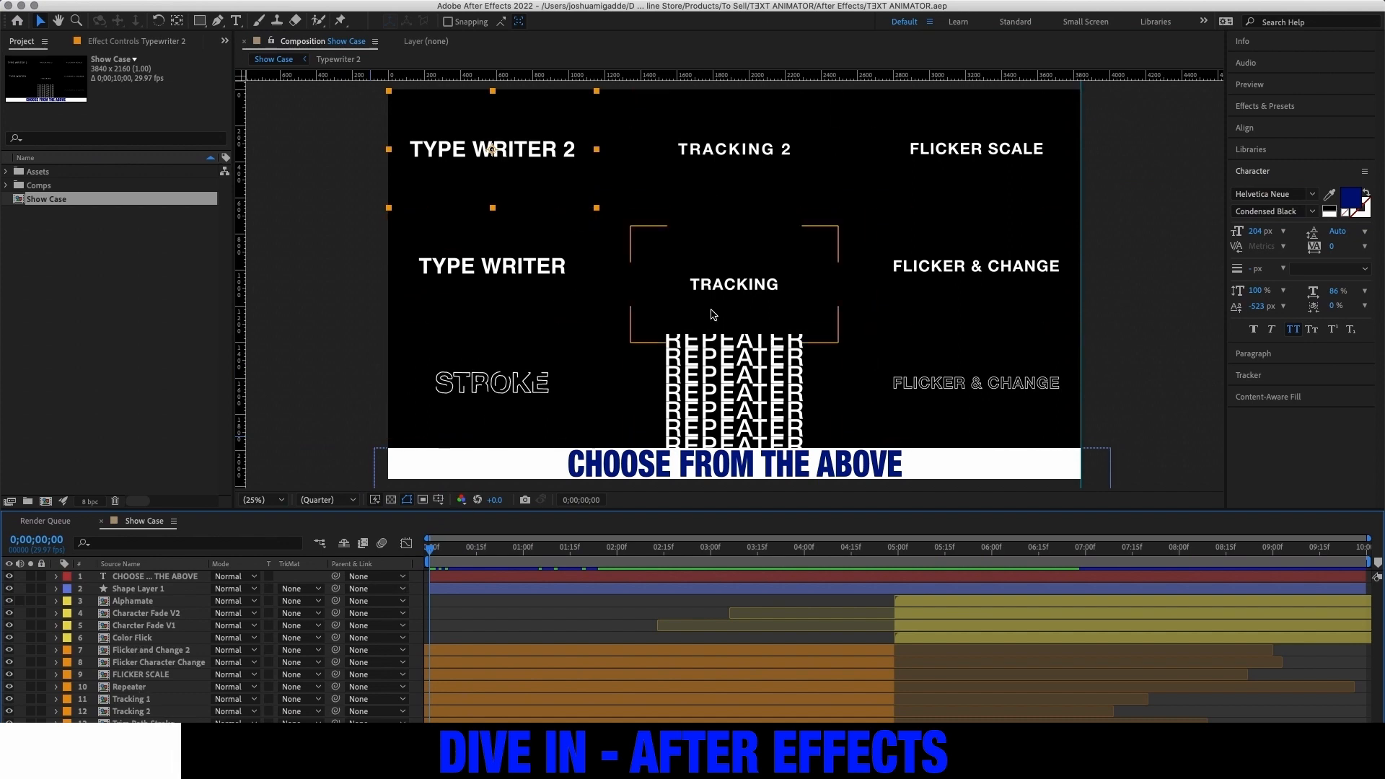
click(653, 626)
click(696, 393)
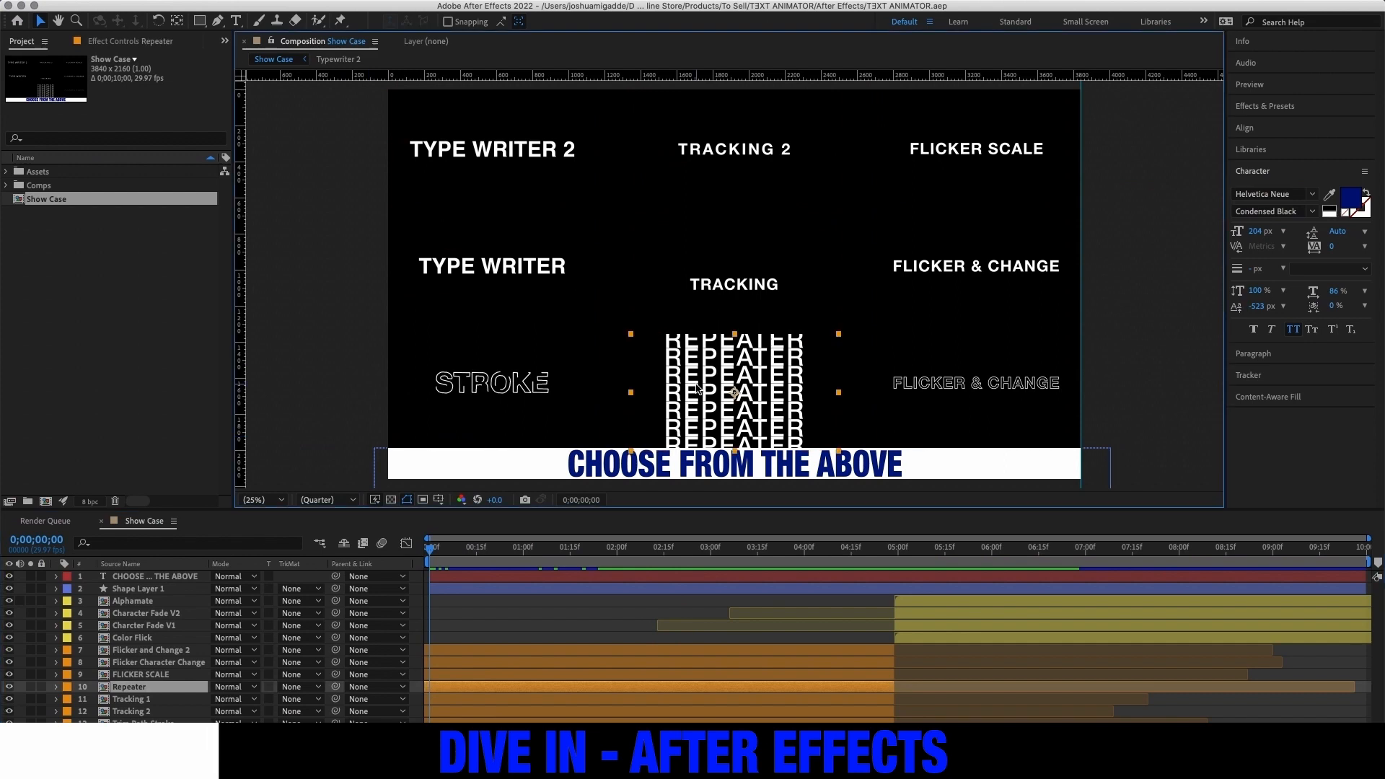
double_click(696, 389)
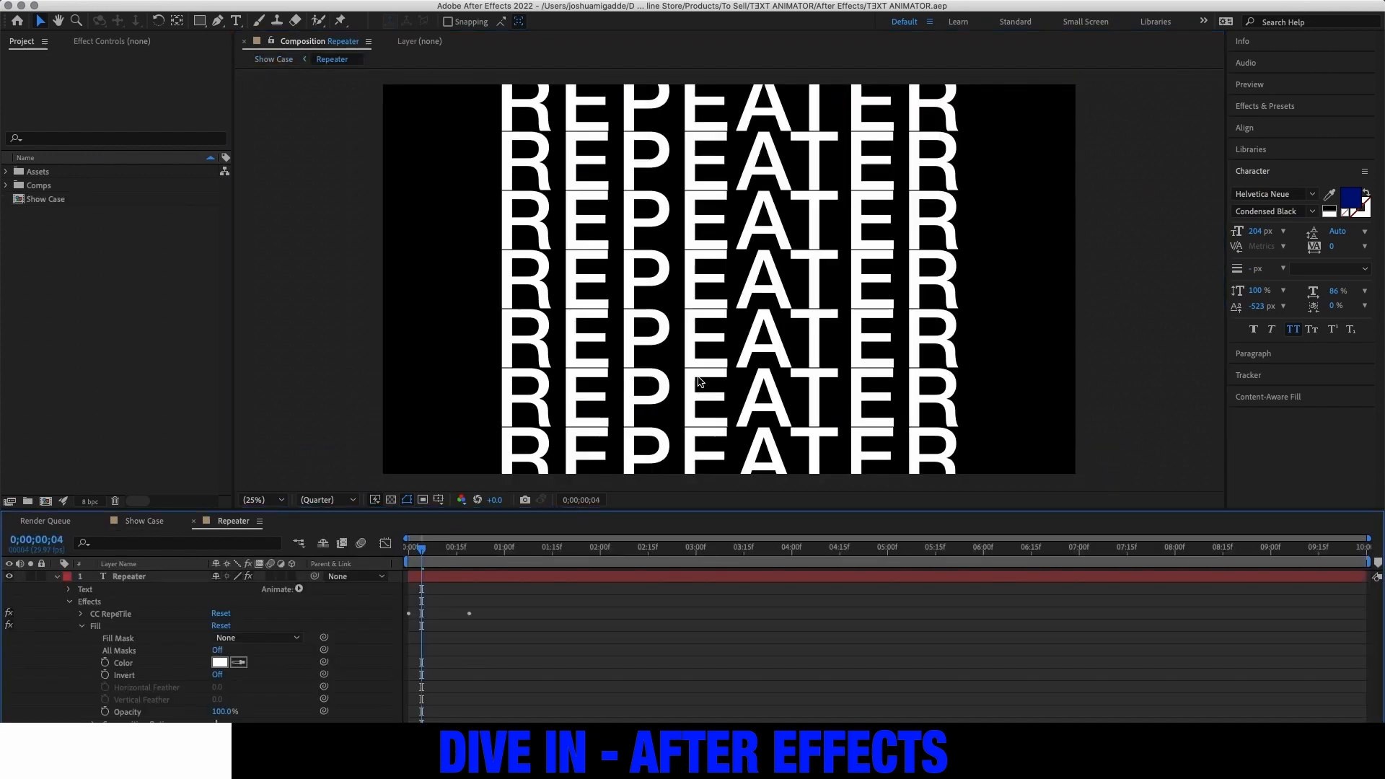
- Collapse the Repeater text layer's properties, including its nested Text, Effects and Transform groups
click(57, 576)
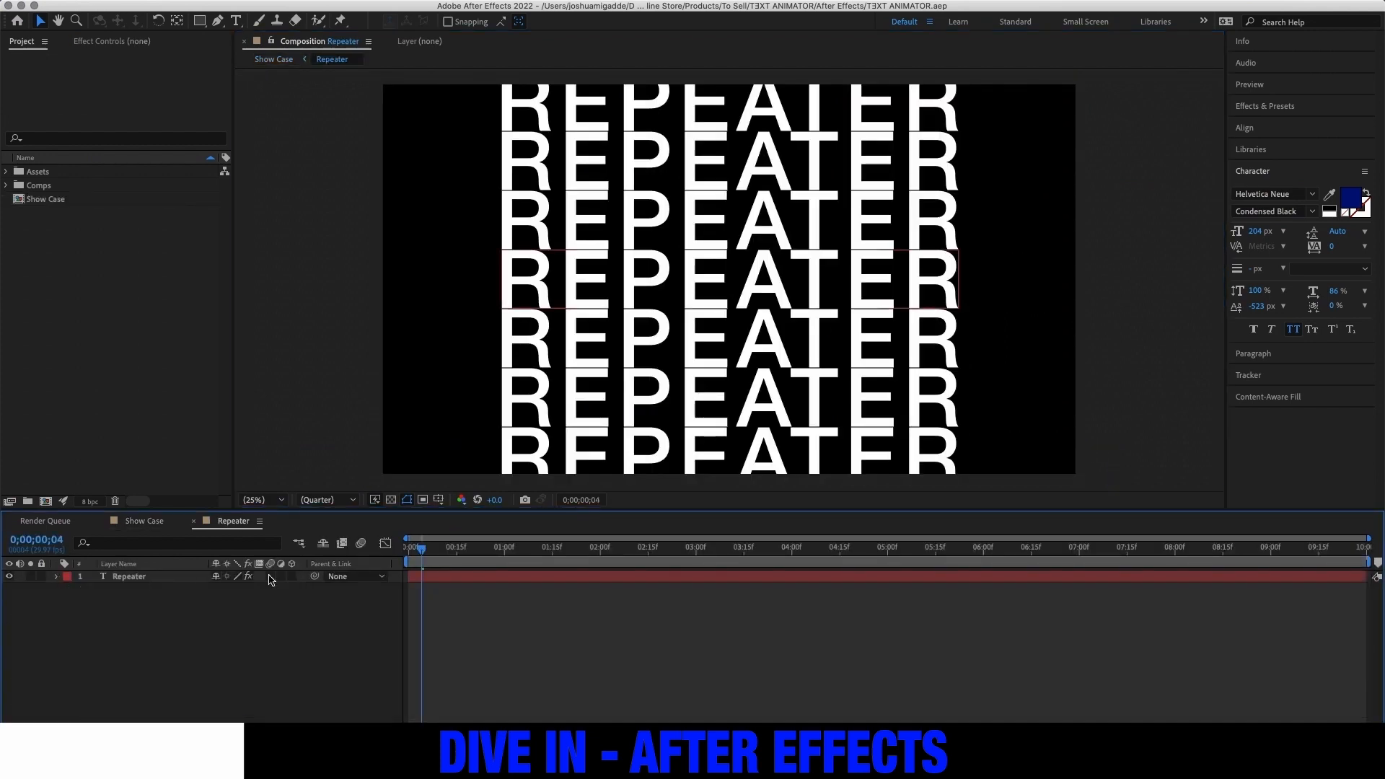
click(57, 577)
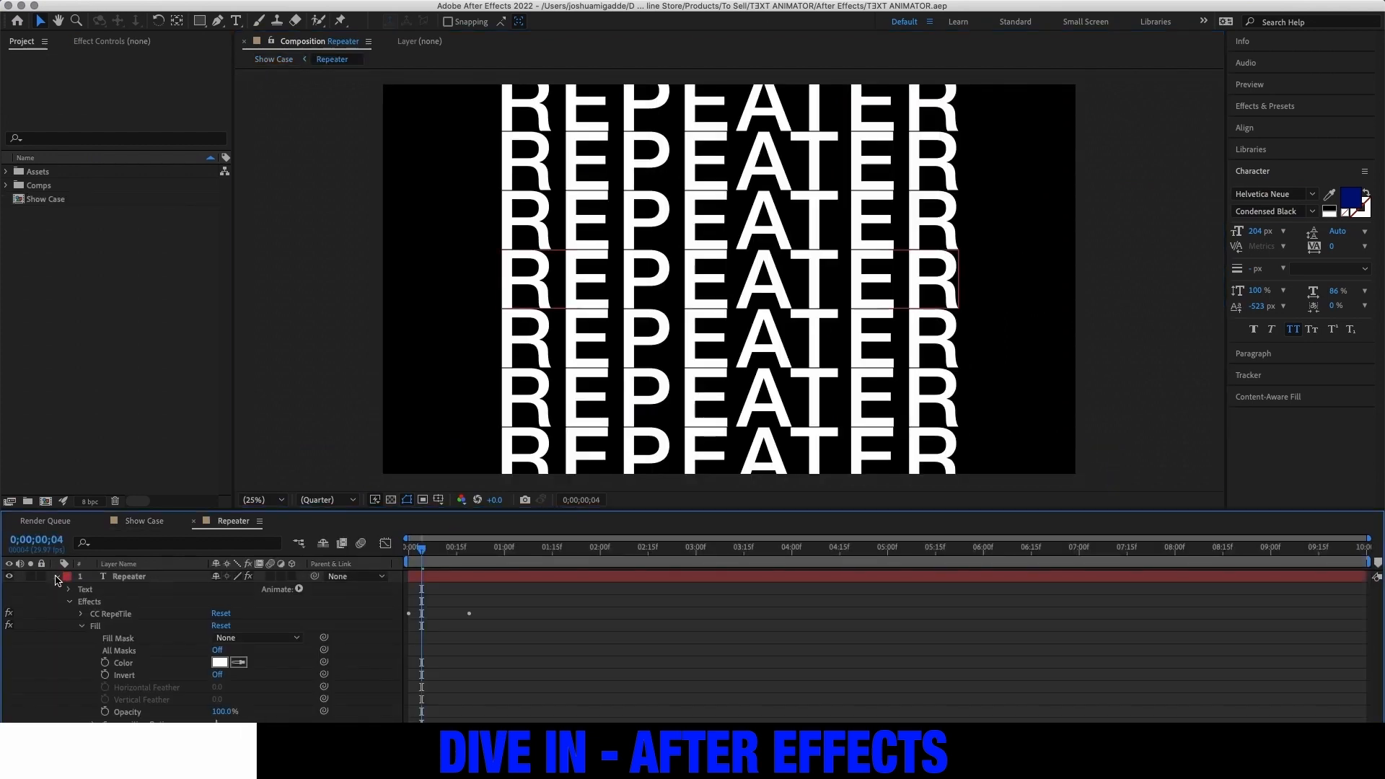
click(57, 577)
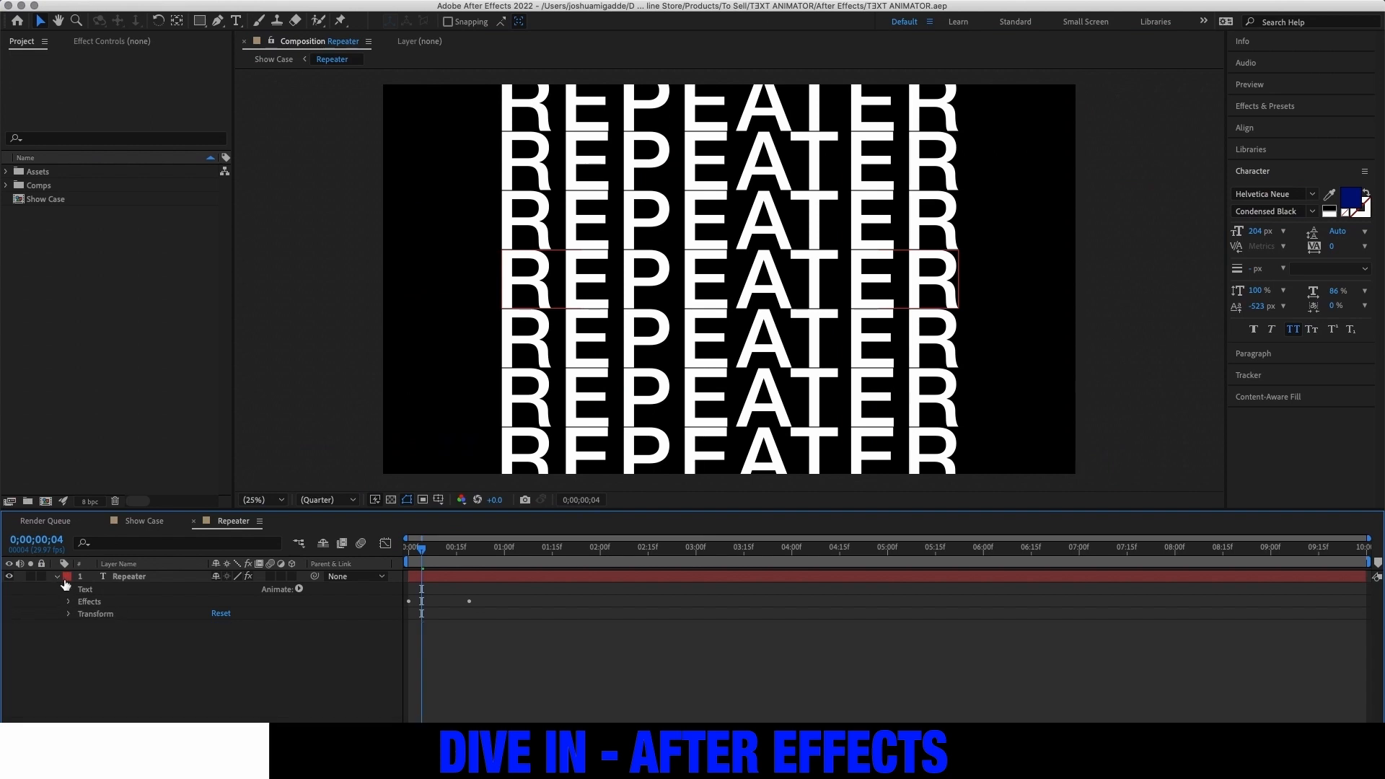
click(57, 577)
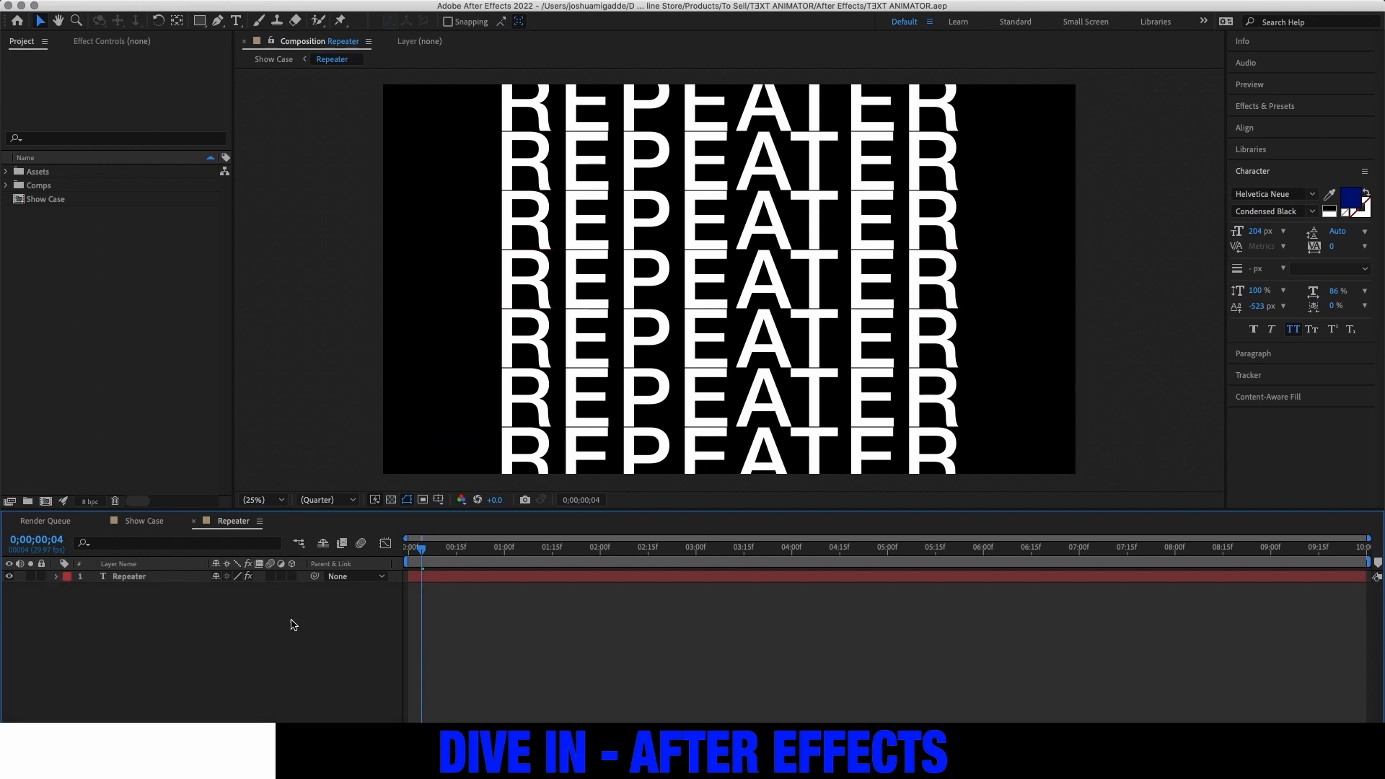
- Replace the Repeater layer's text with "AND MORE" and scrub through the timeline to preview the updated animation
double_click(455, 582)
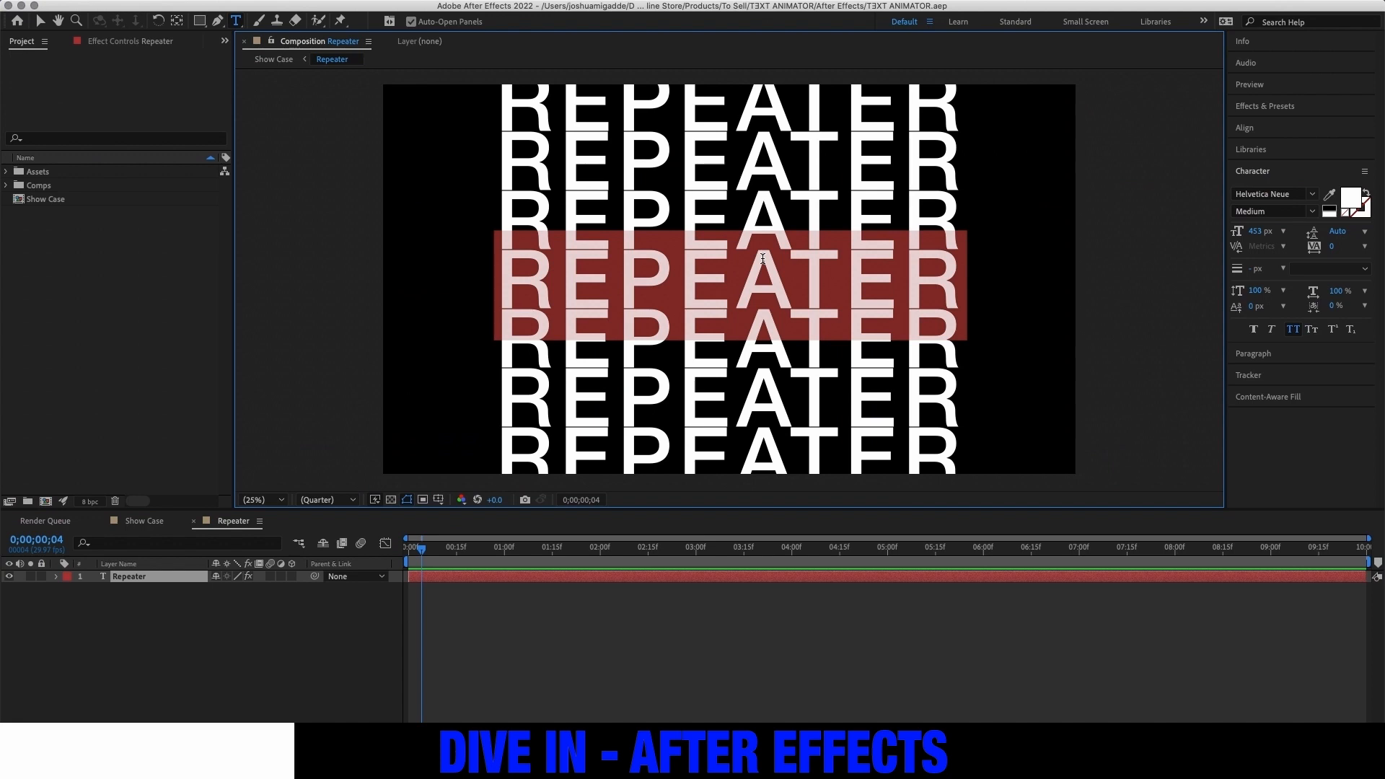
text(AND MORE)
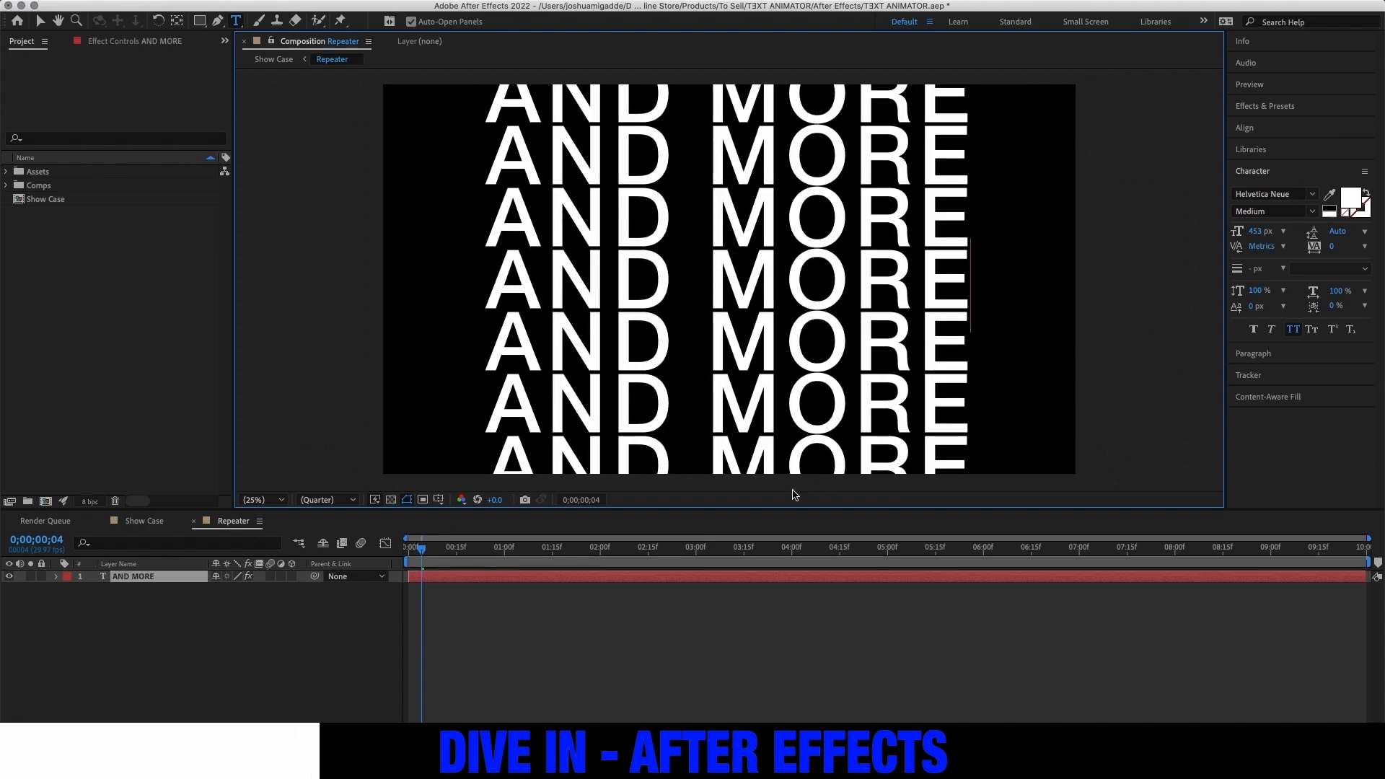
click(692, 637)
drag(441, 550, 575, 547)
key(Caps_Lock)
key(Caps_Lock)
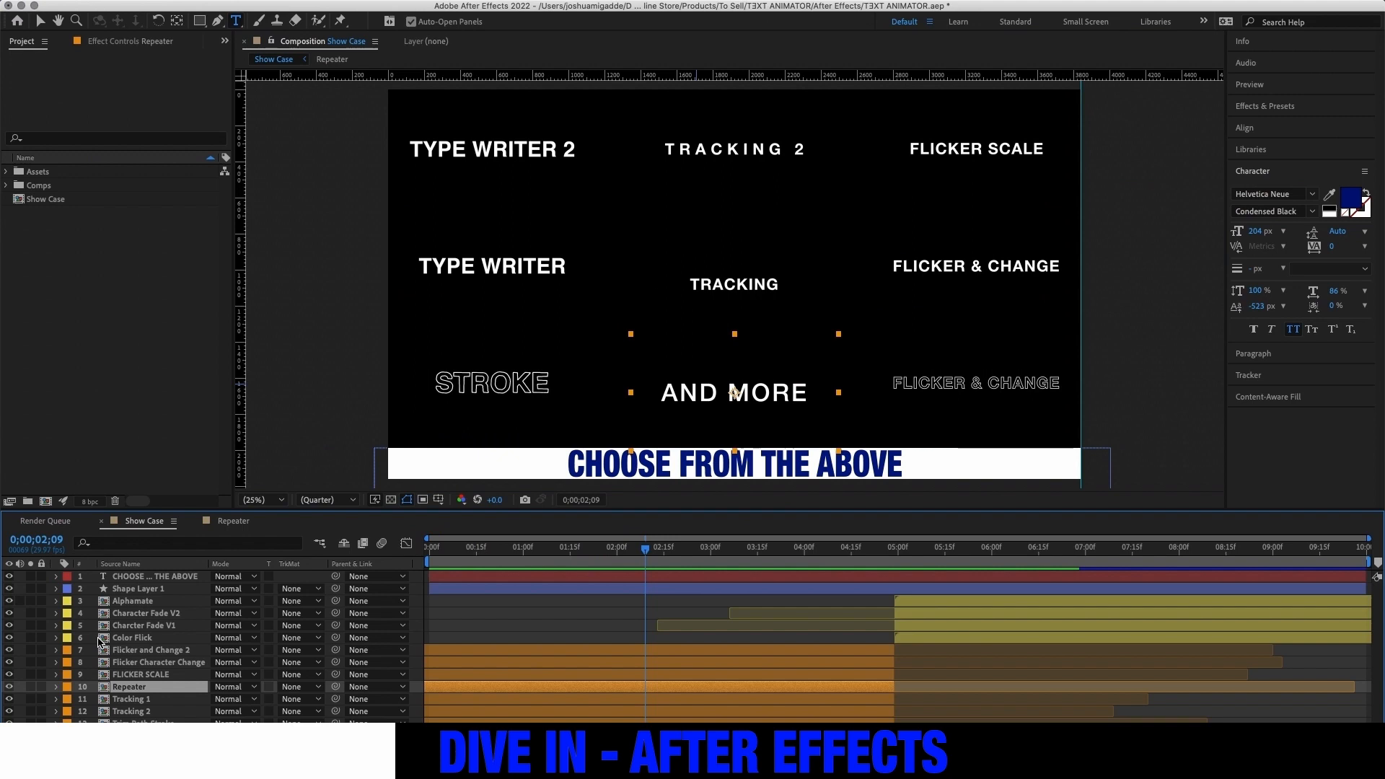
- Expand the Comps folder in the project and look over its compositions from Alphamate to Typewriter 2
click(22, 186)
click(7, 186)
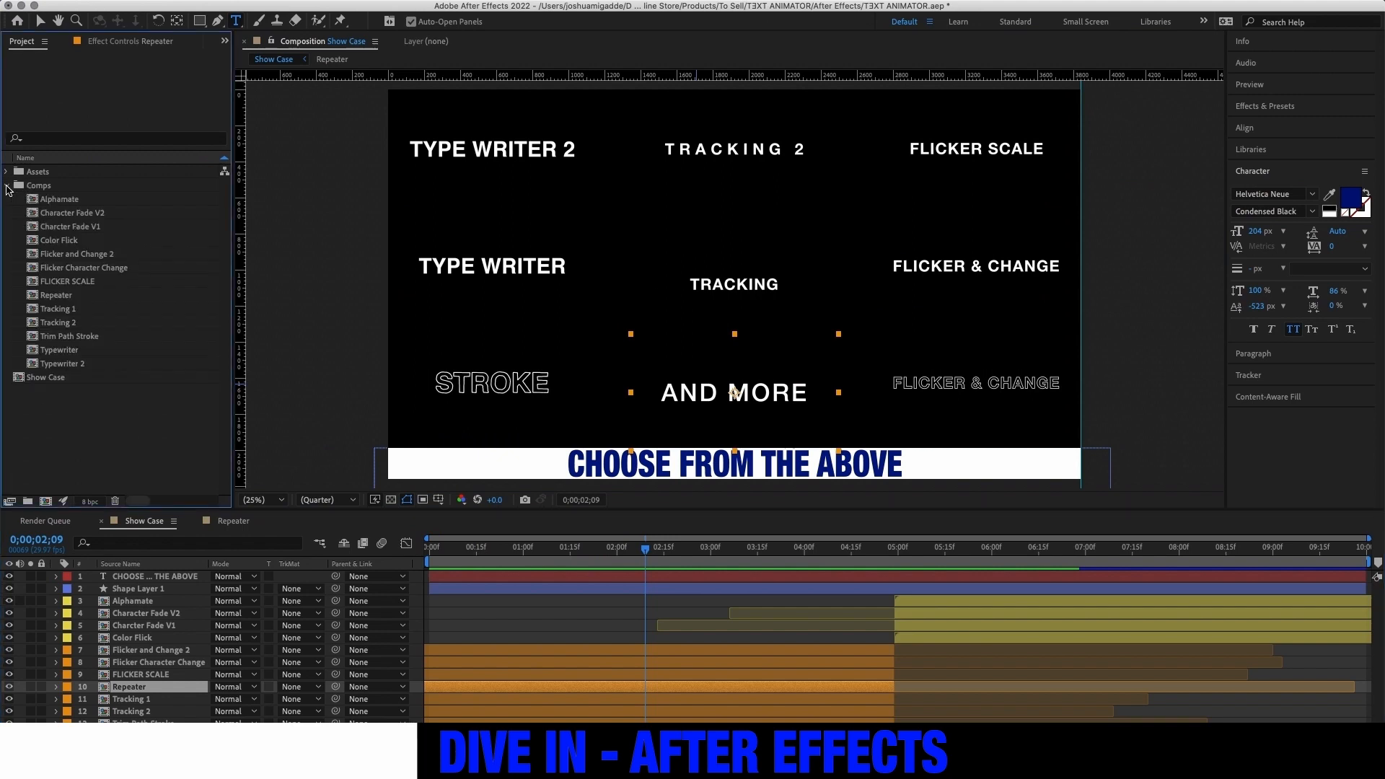
click(59, 201)
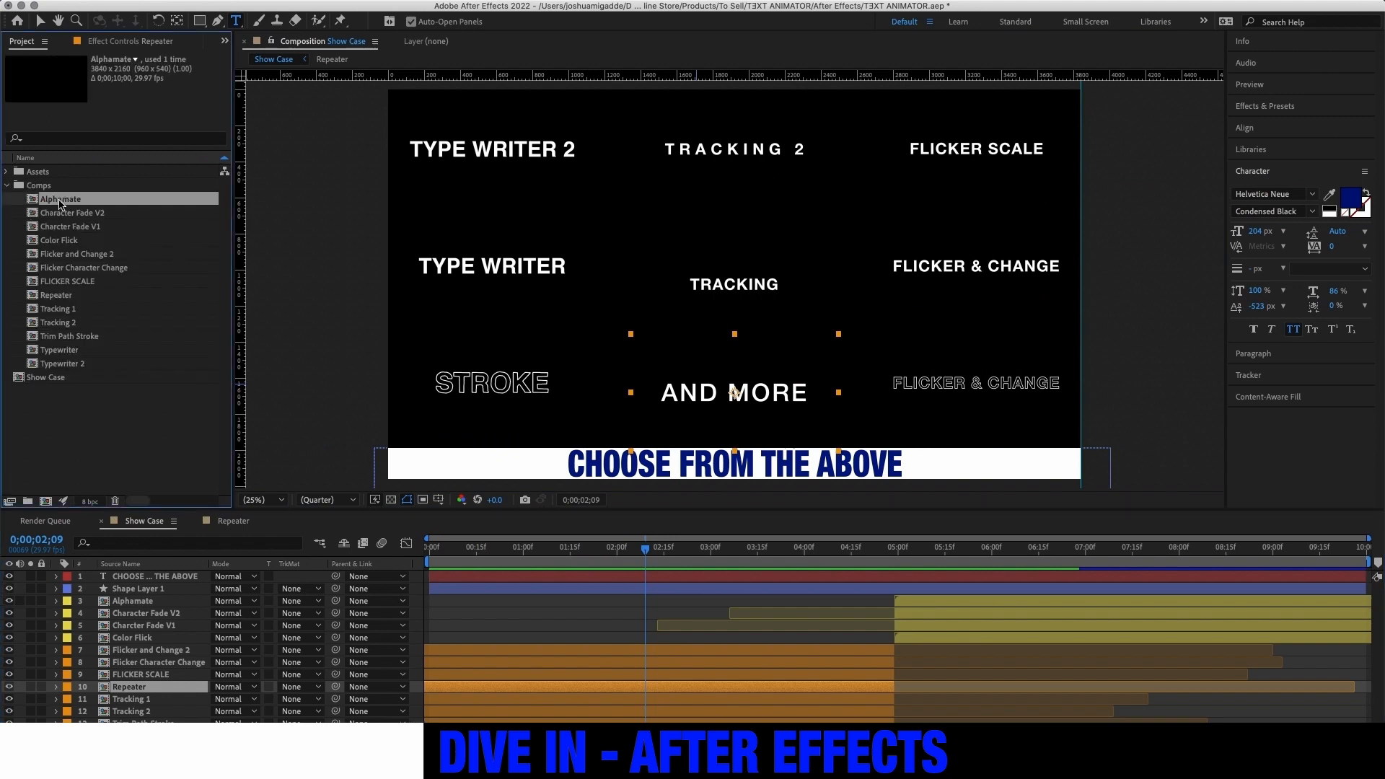
shift+click(72, 366)
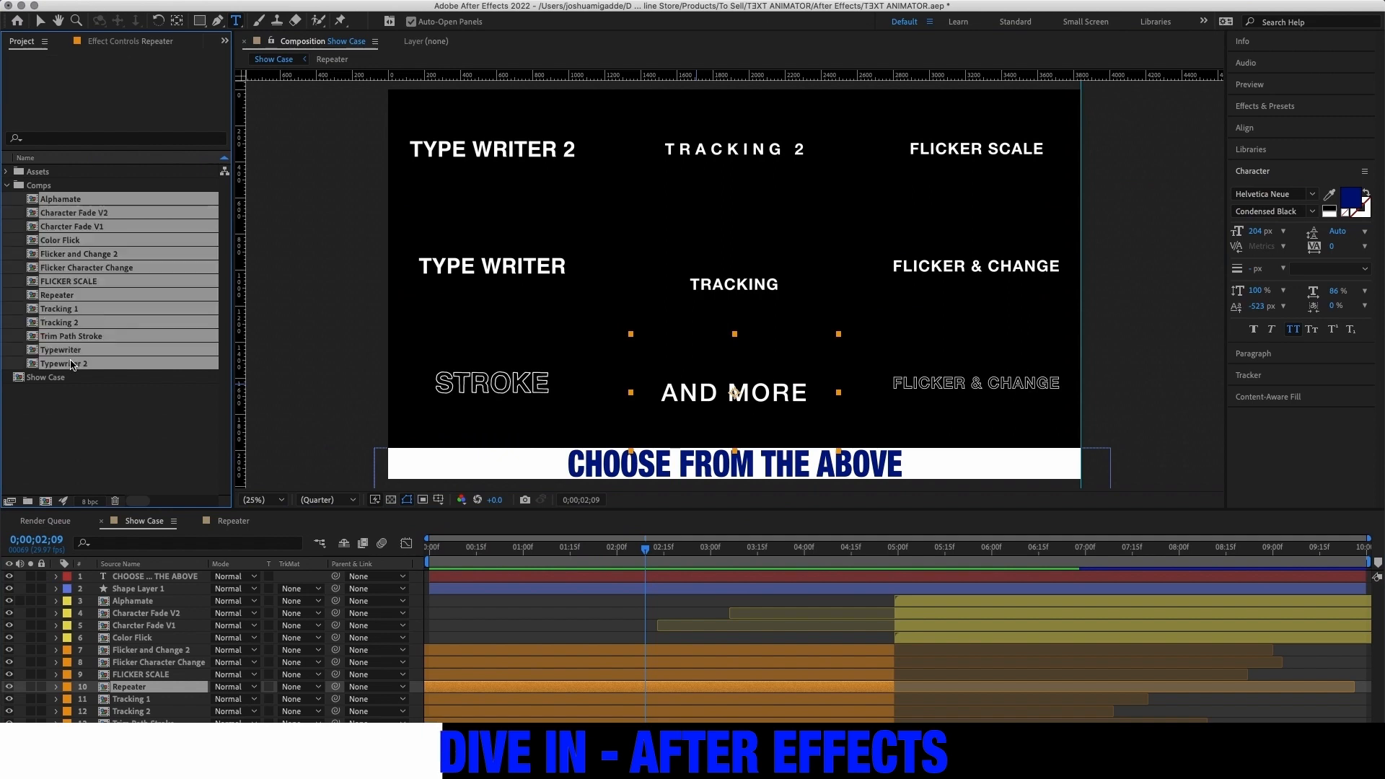
click(70, 184)
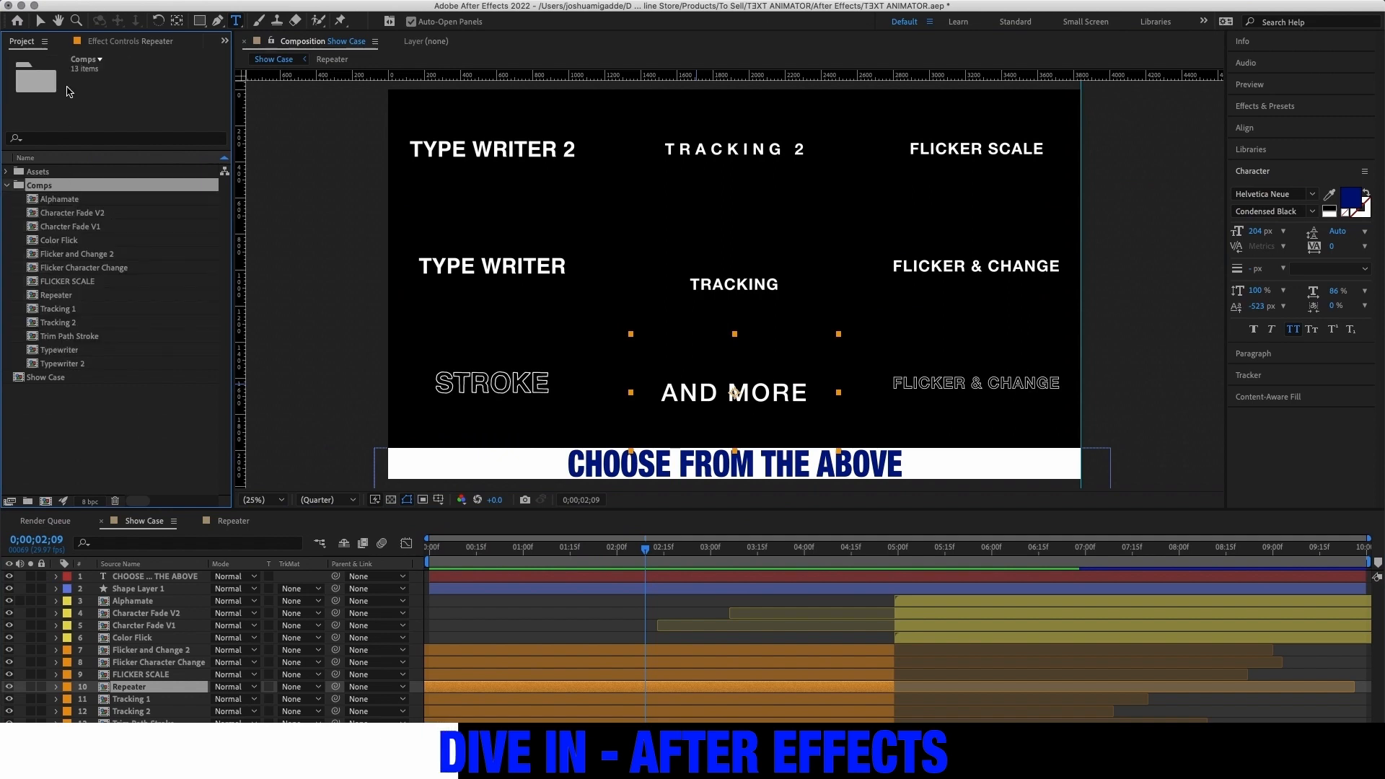
- Return to the Repeater composition and inspect its background by switching the transparency grid on and off
click(229, 523)
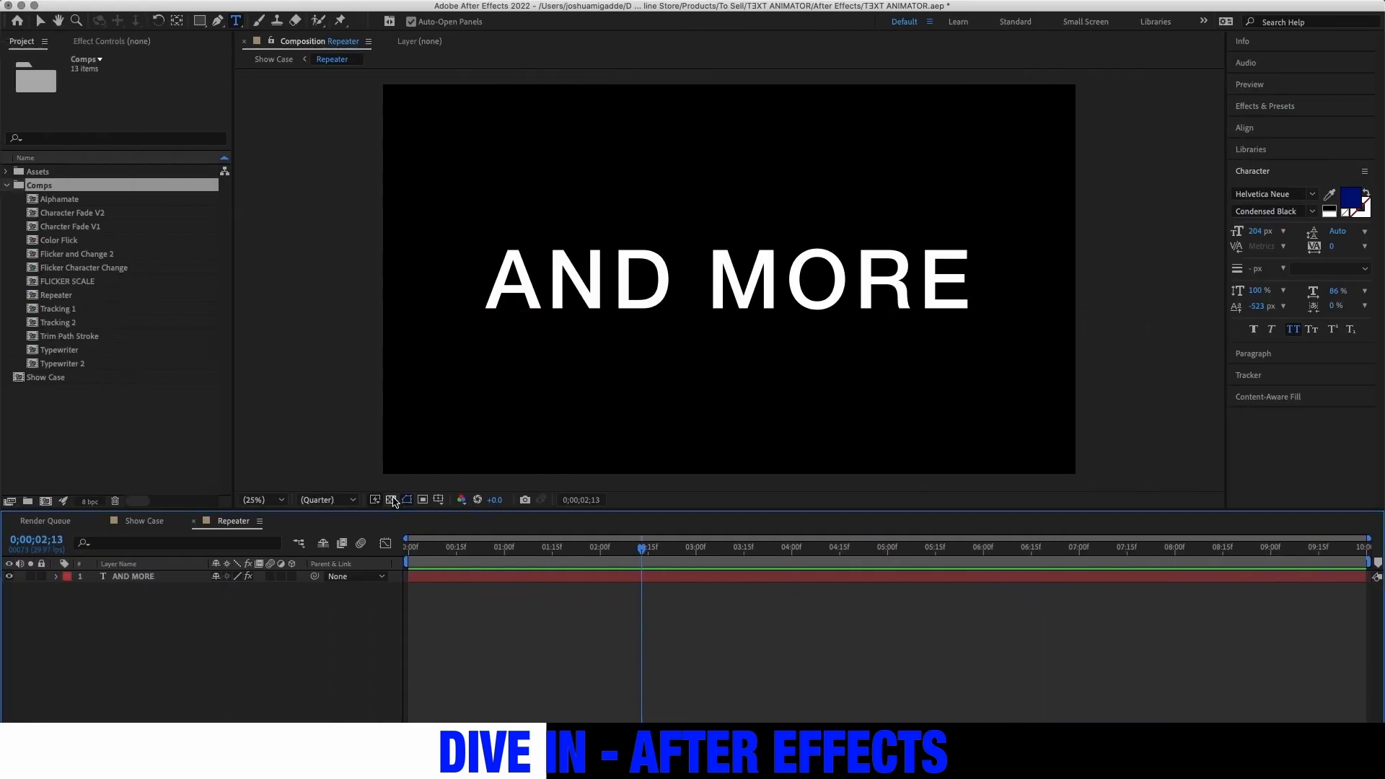
click(392, 500)
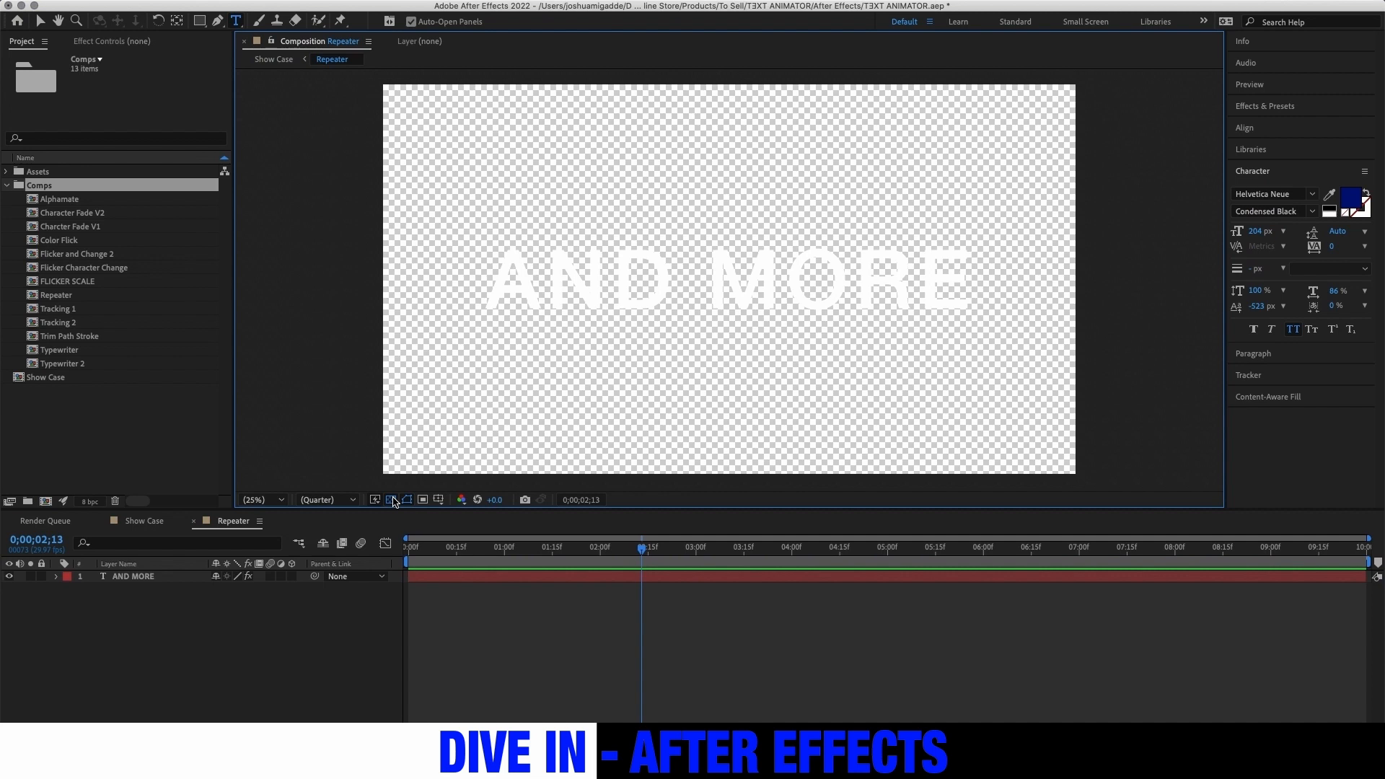
click(392, 500)
click(475, 626)
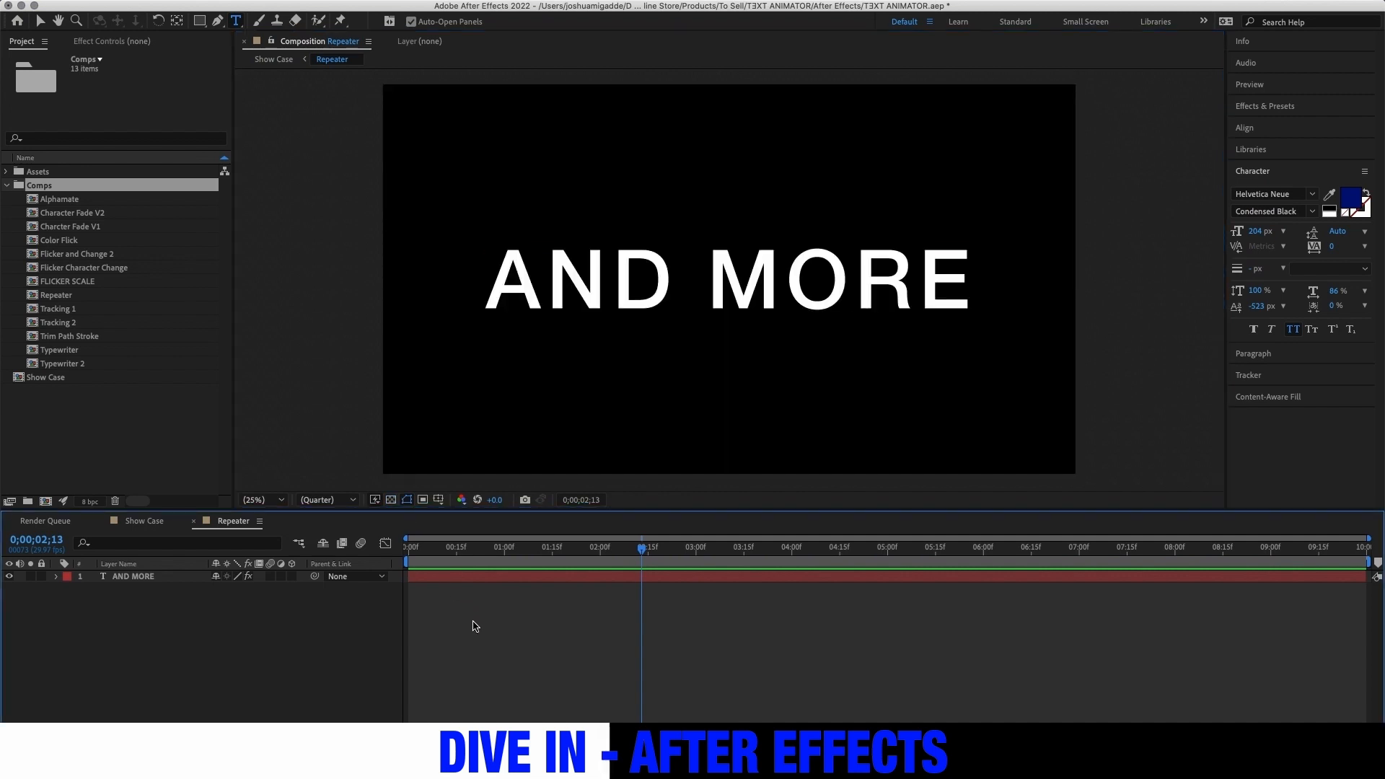
- Add a 3840 x 2160 px bright red solid to the Repeater composition and place it beneath the AND MORE text layer
click(205, 7)
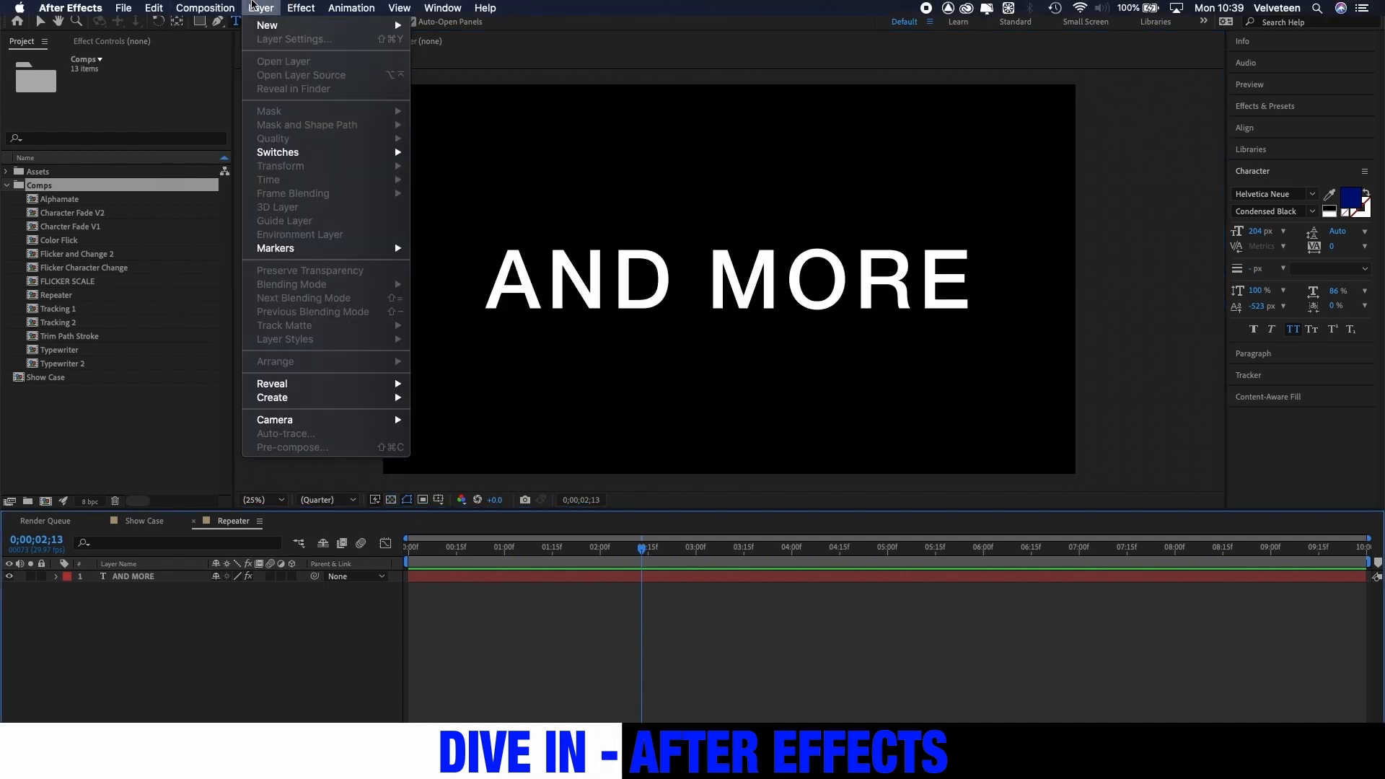
mouse_move(343, 27)
click(467, 43)
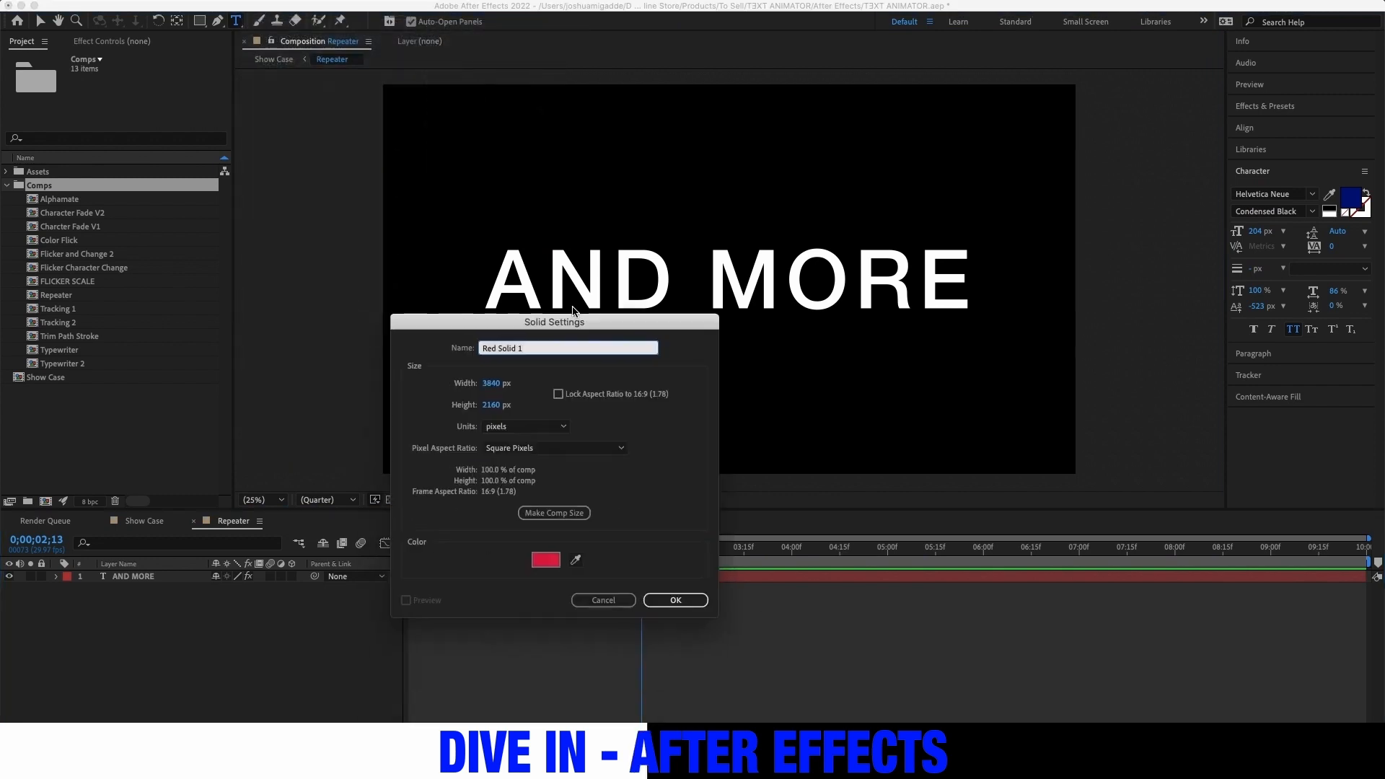
drag(574, 321, 585, 291)
click(563, 535)
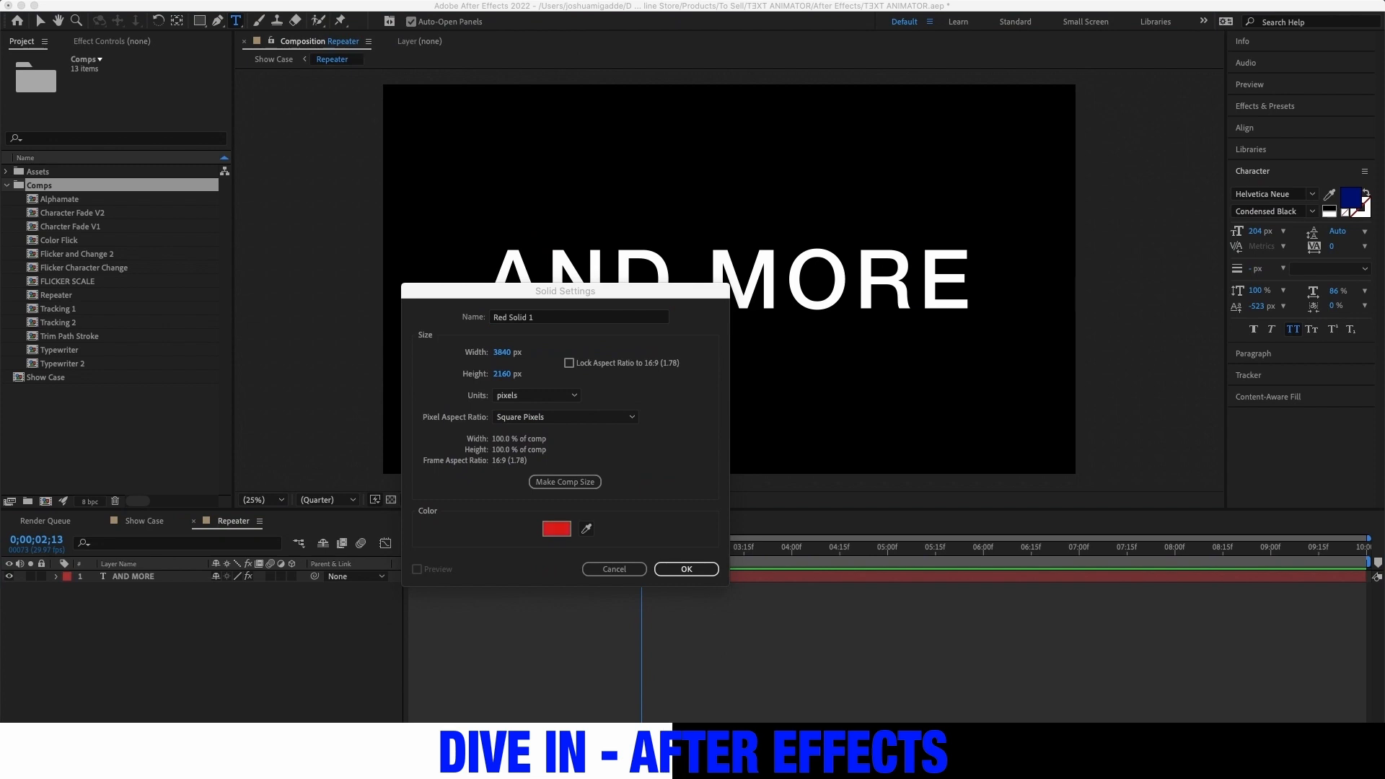
click(686, 569)
drag(137, 591, 138, 571)
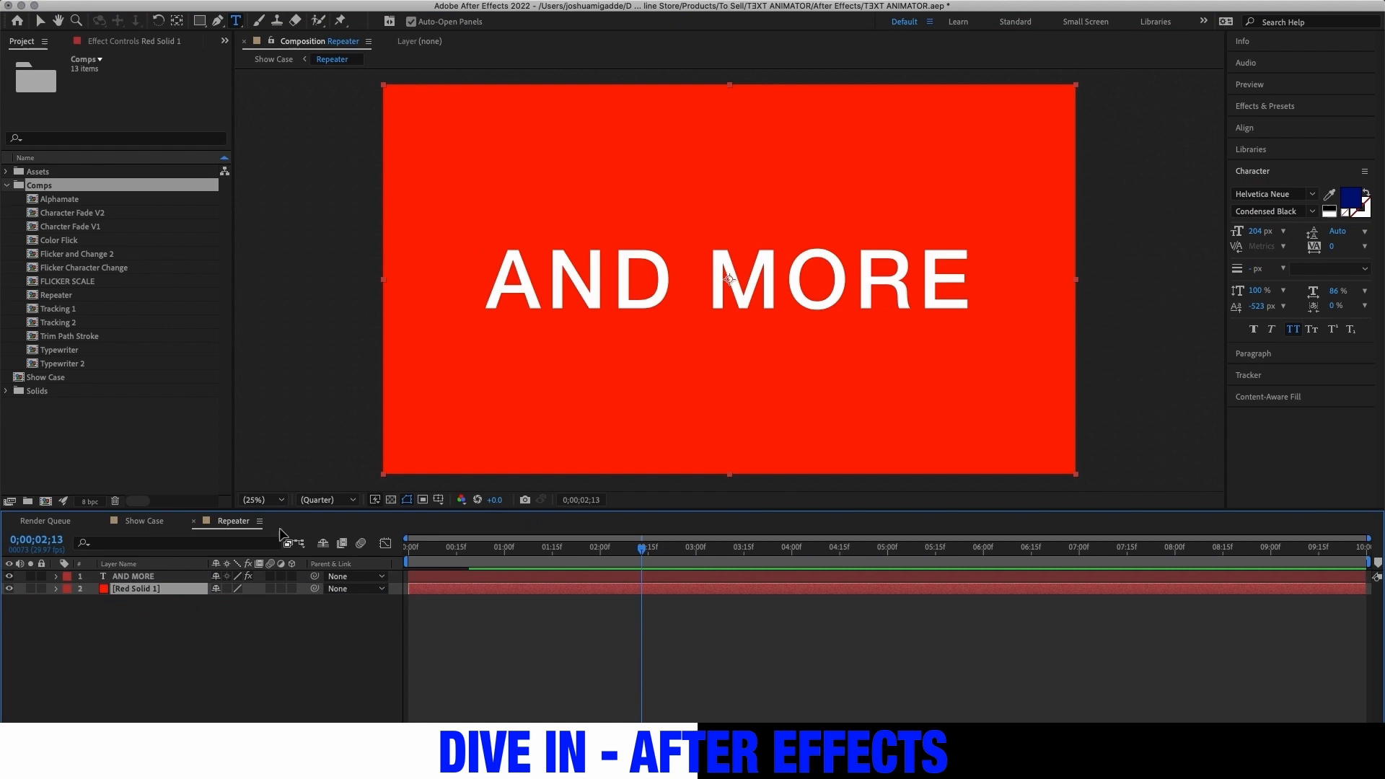
- Hide the red solid layer, comparing the background on the transparency grid with the solid visible and hidden
click(390, 502)
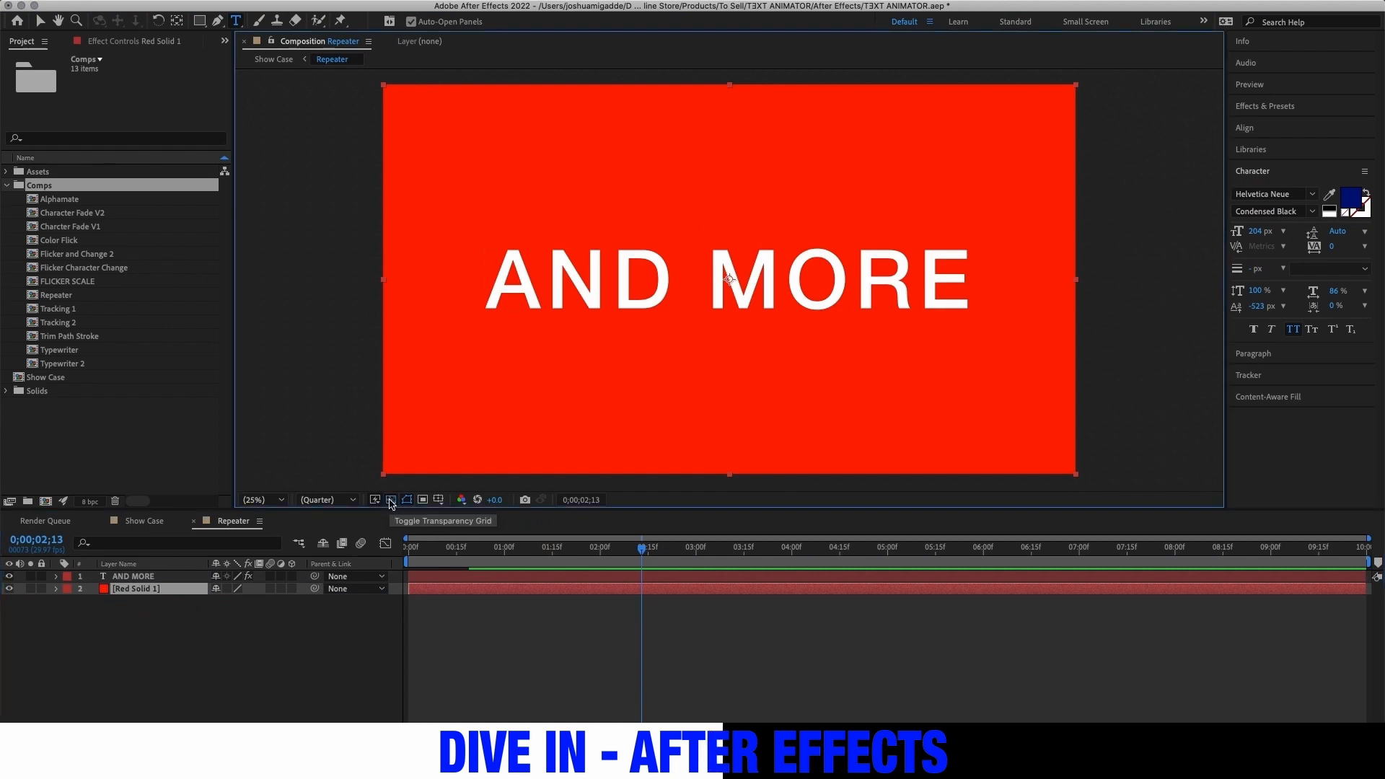
click(391, 502)
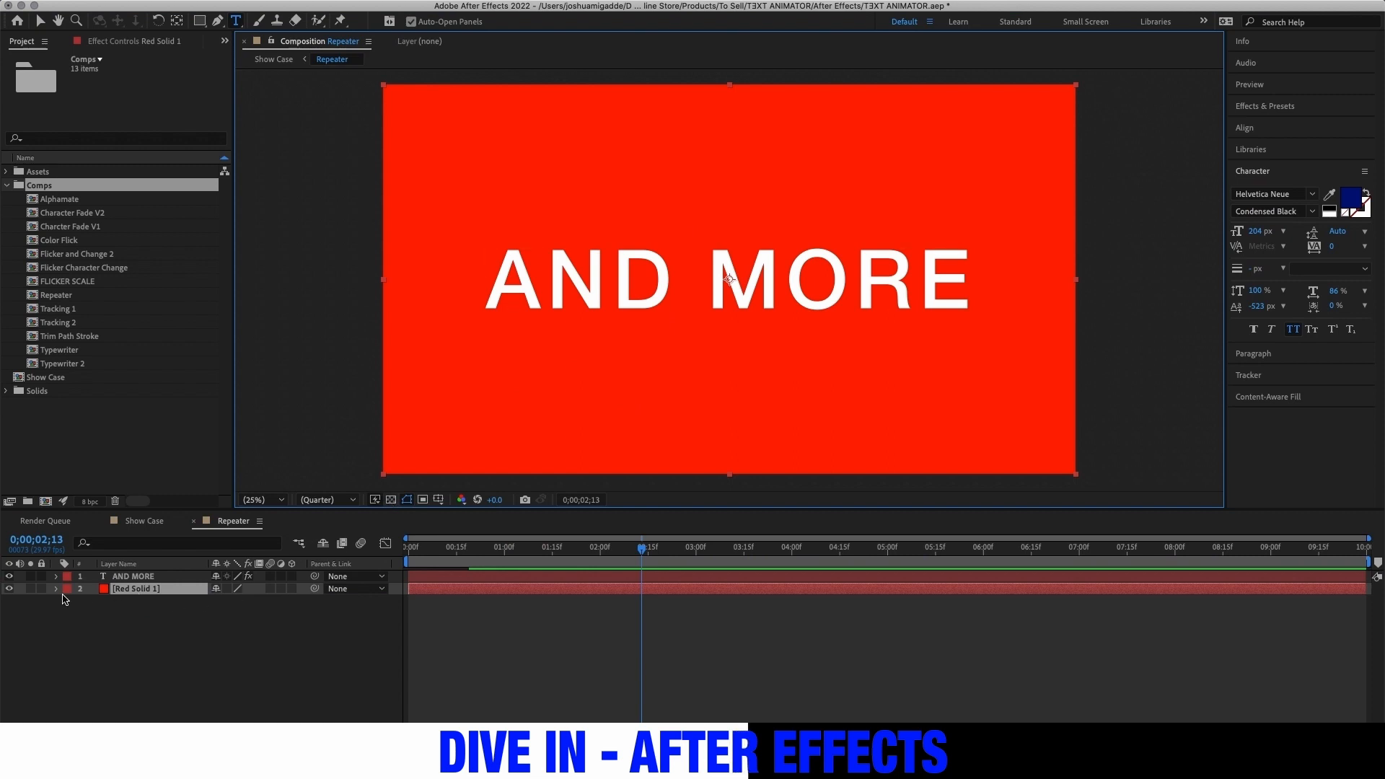
click(9, 589)
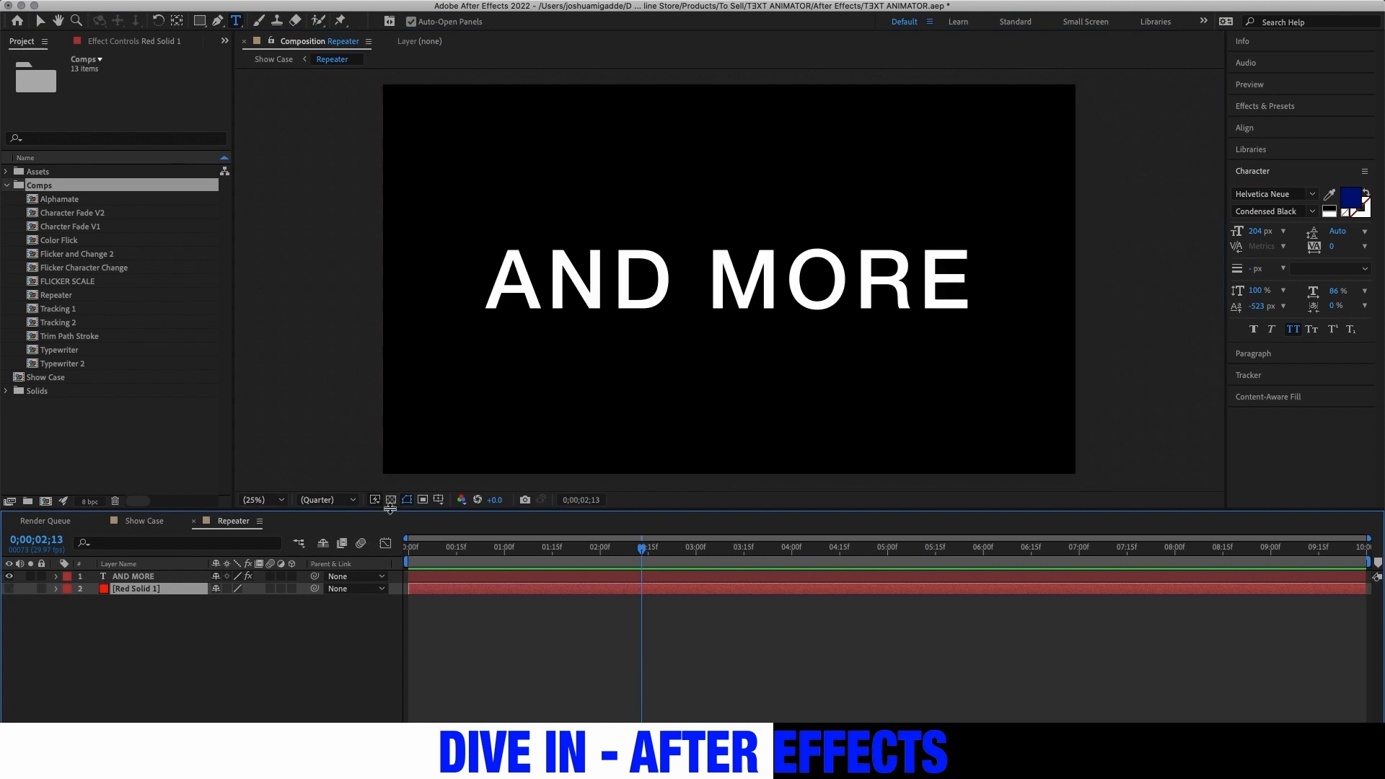
click(391, 501)
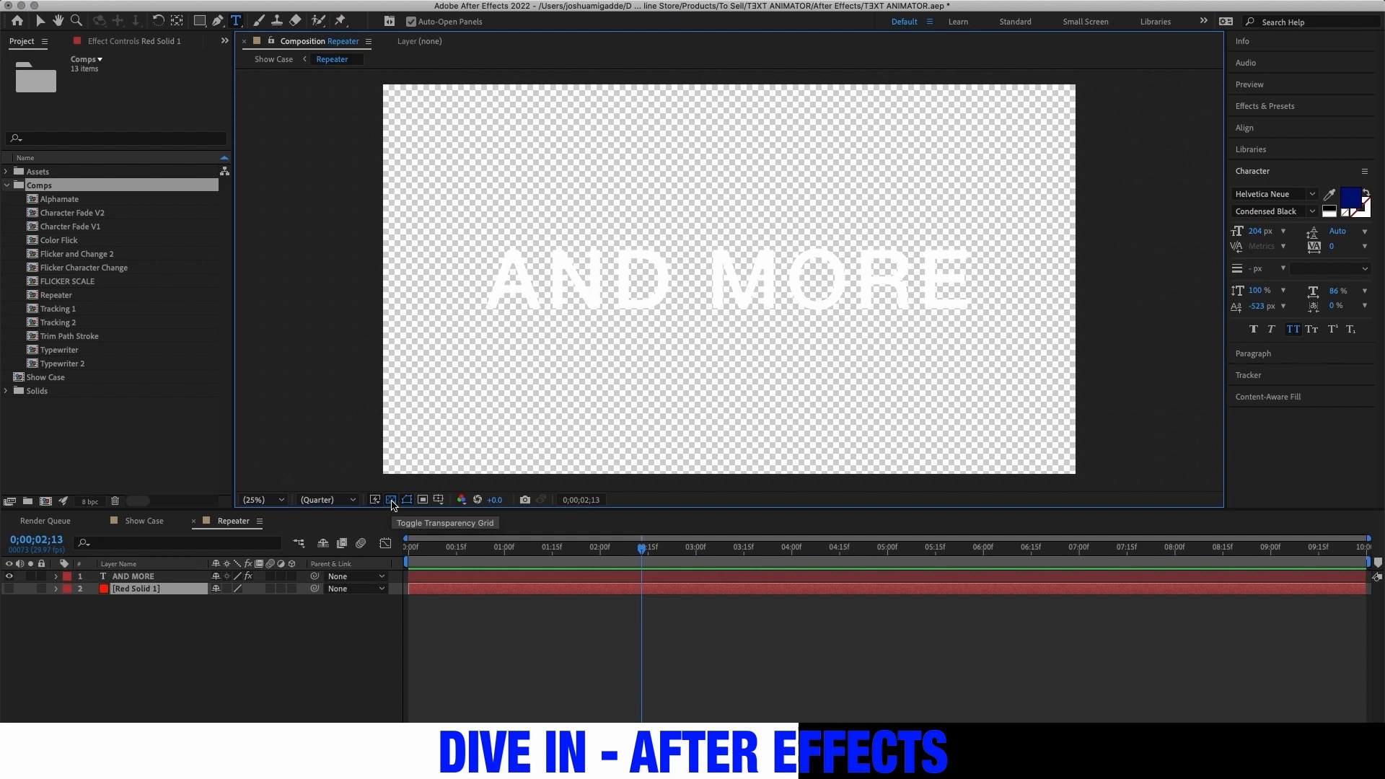
click(391, 501)
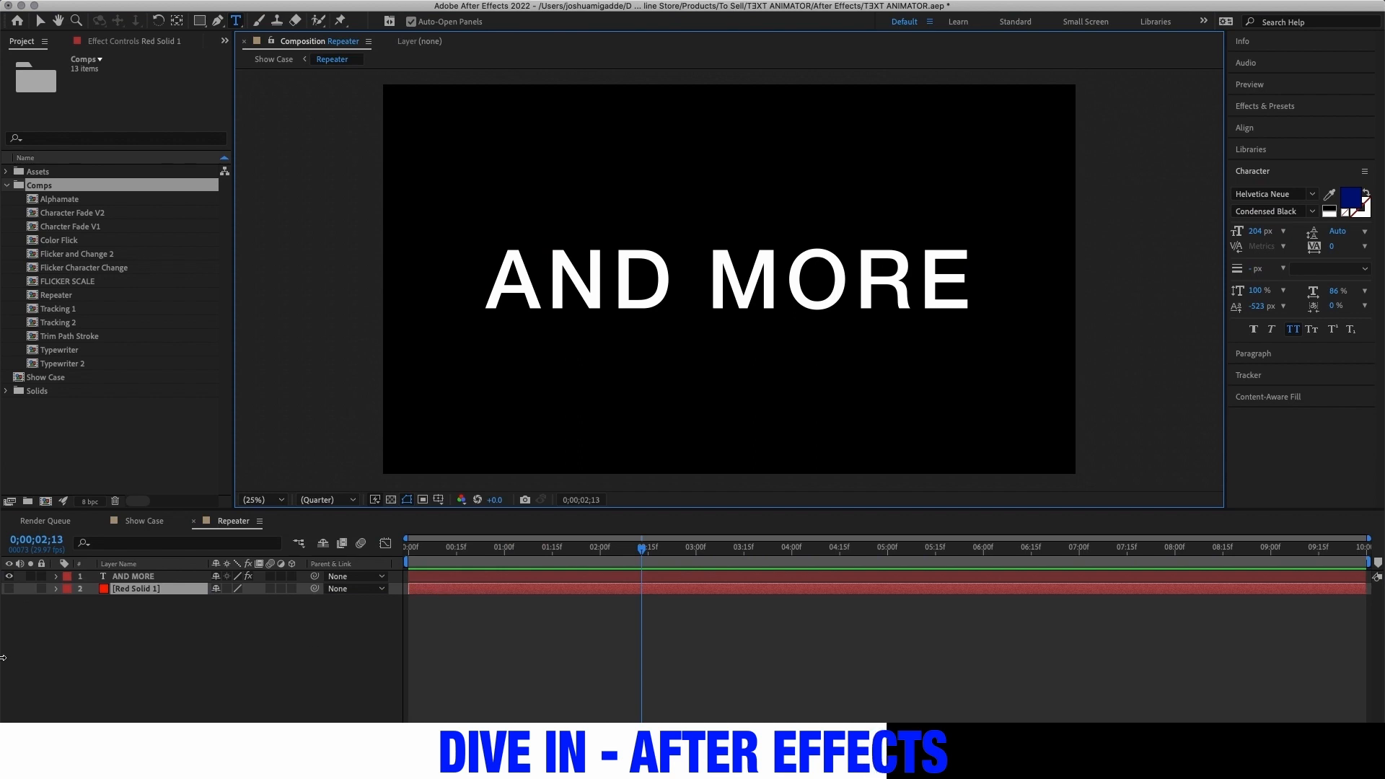
click(66, 645)
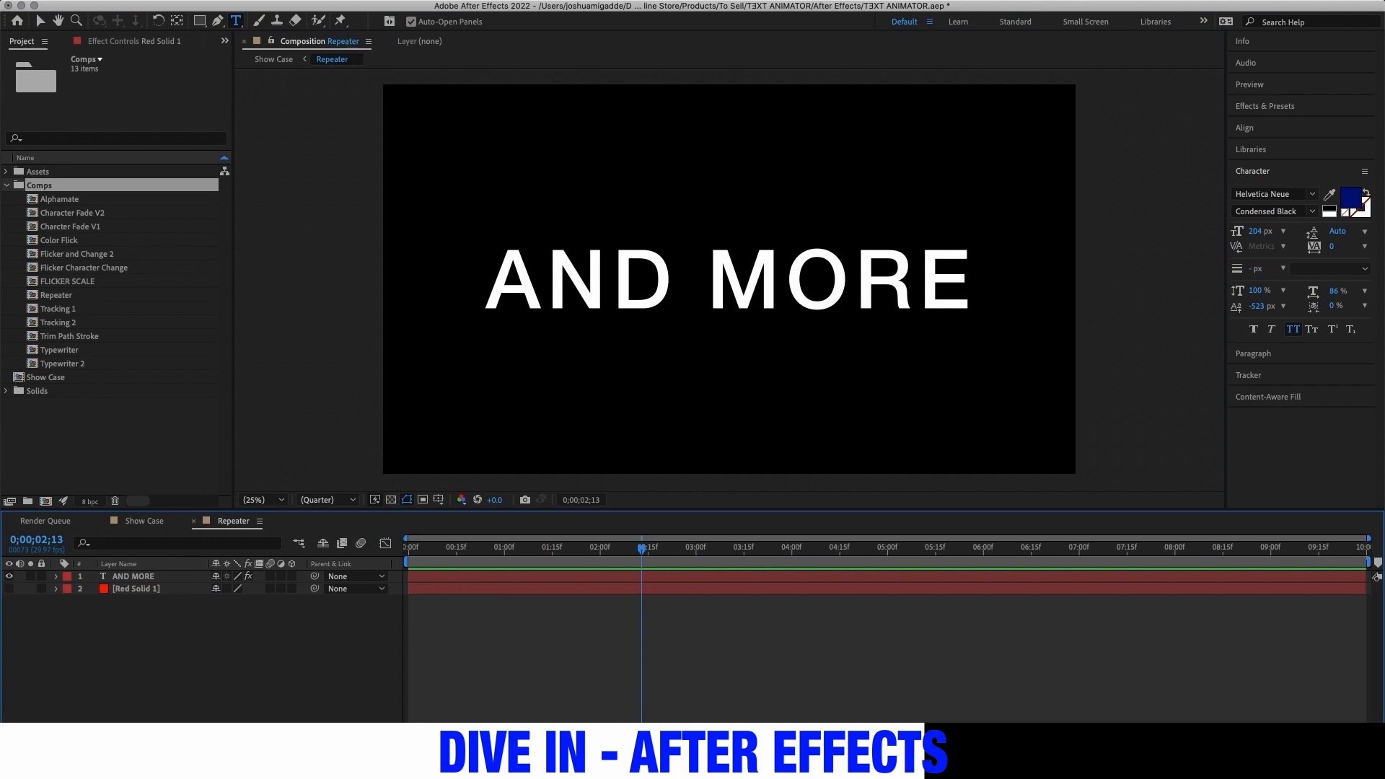
- Move the playhead to 0;00;01;24 and queue a pre-render of the Repeater composition to Repeater.mov in Downloads
drag(641, 548, 581, 548)
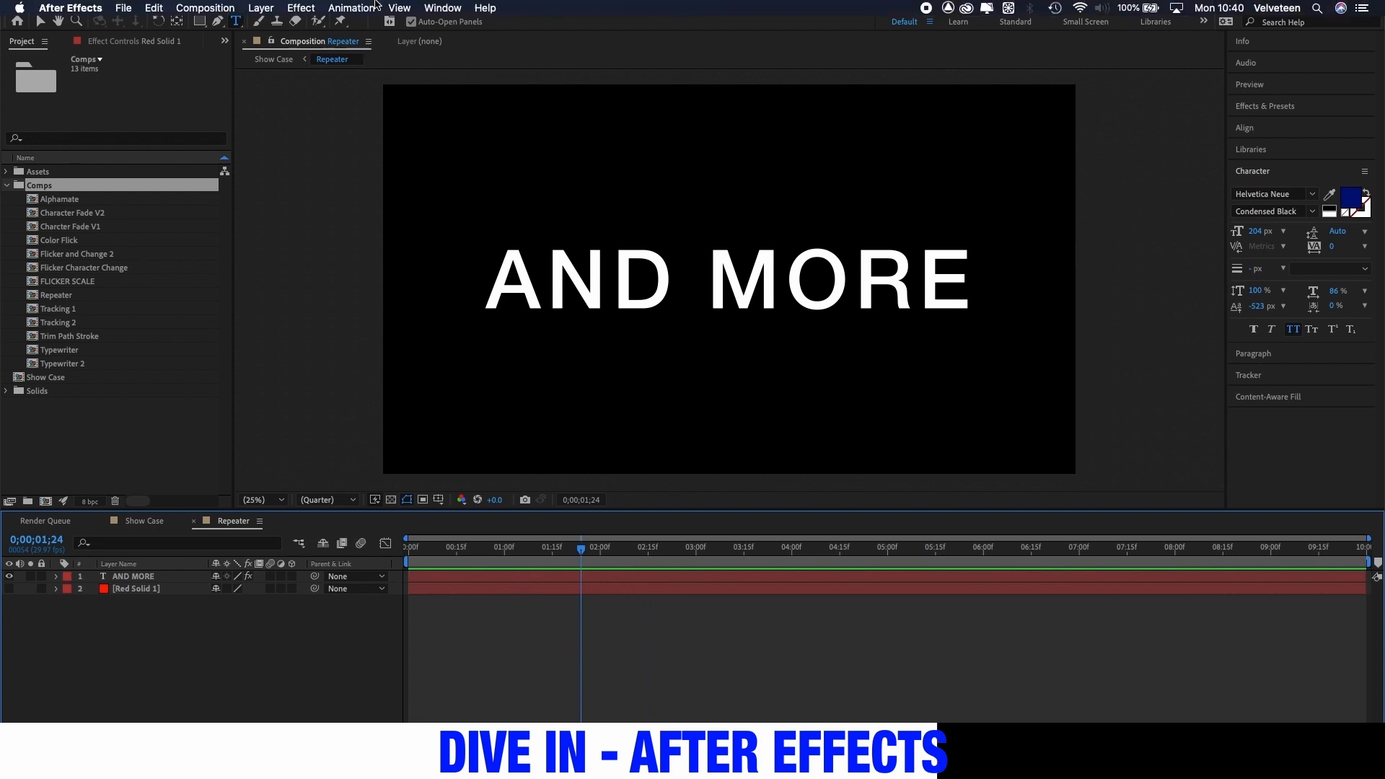
click(230, 6)
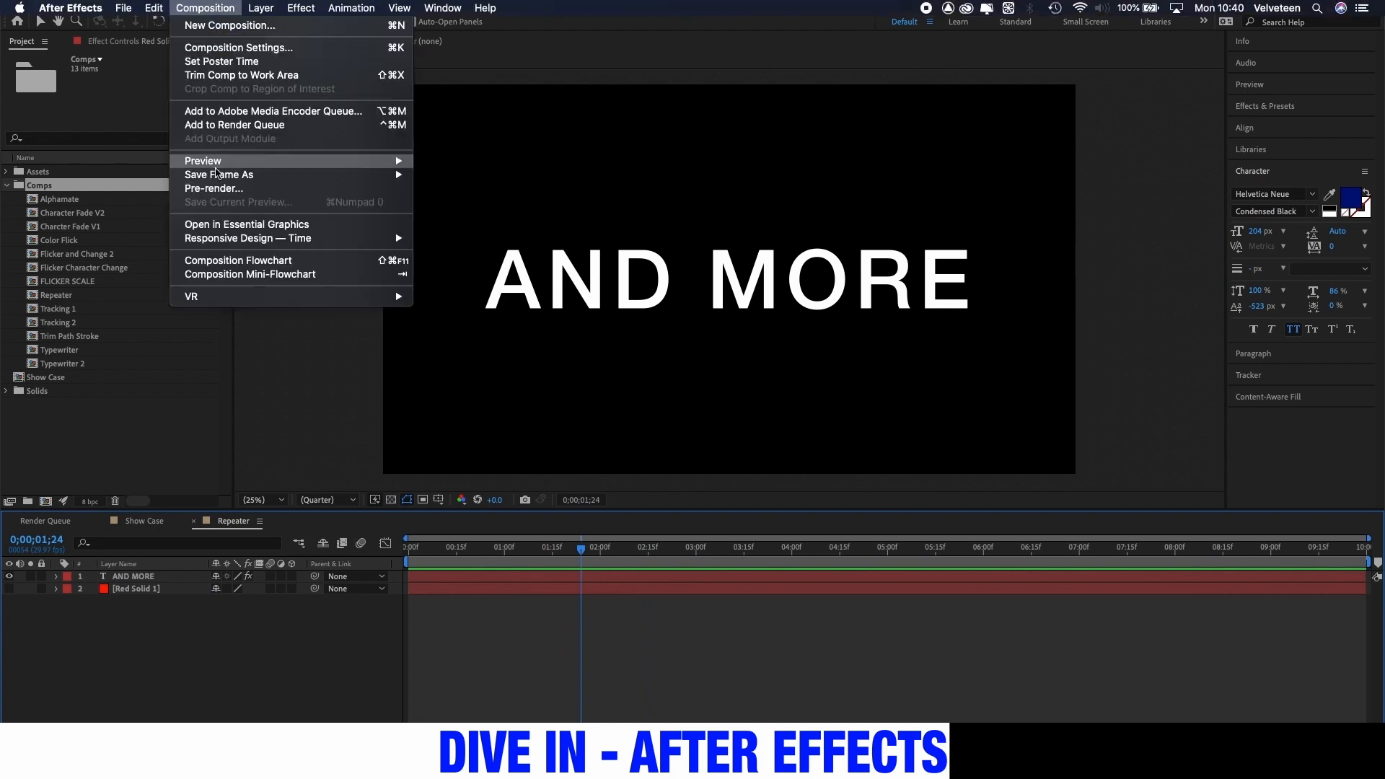
click(217, 191)
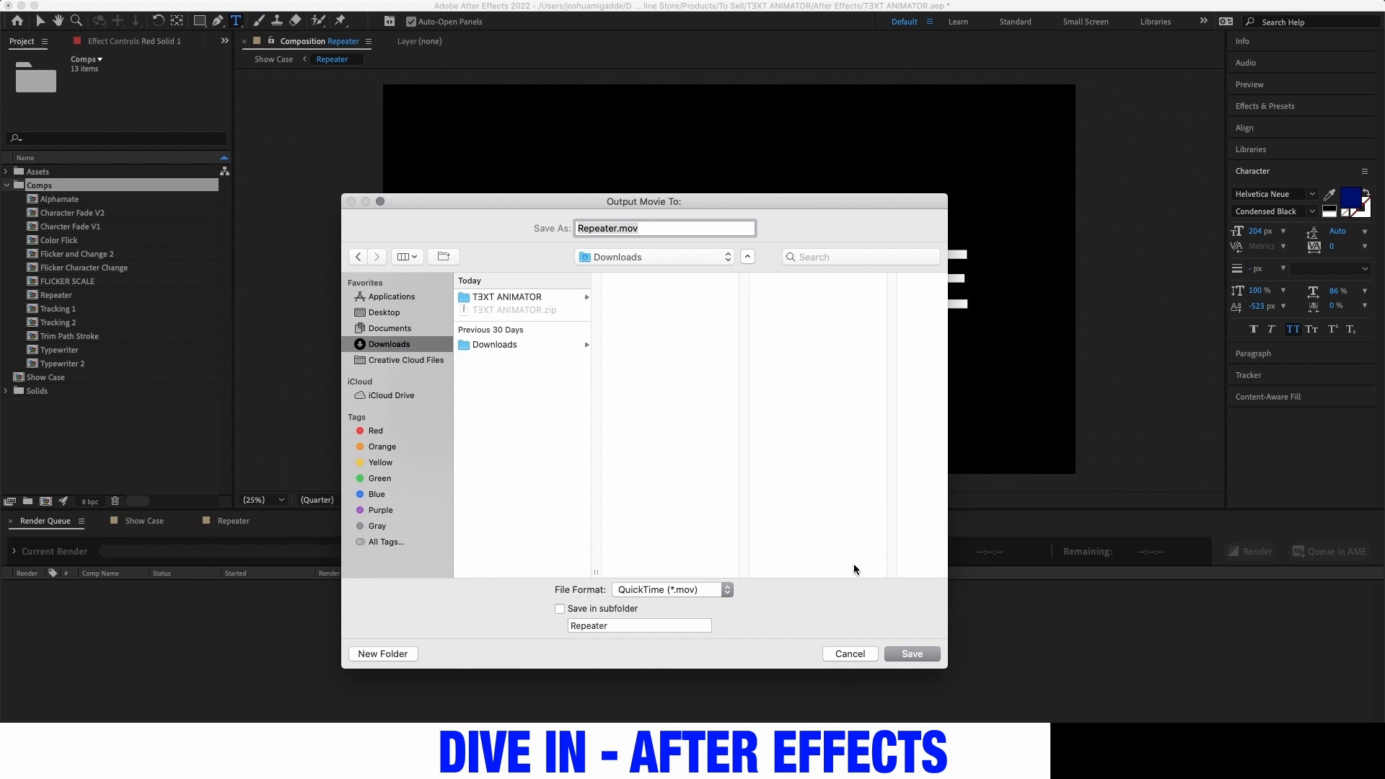
click(901, 654)
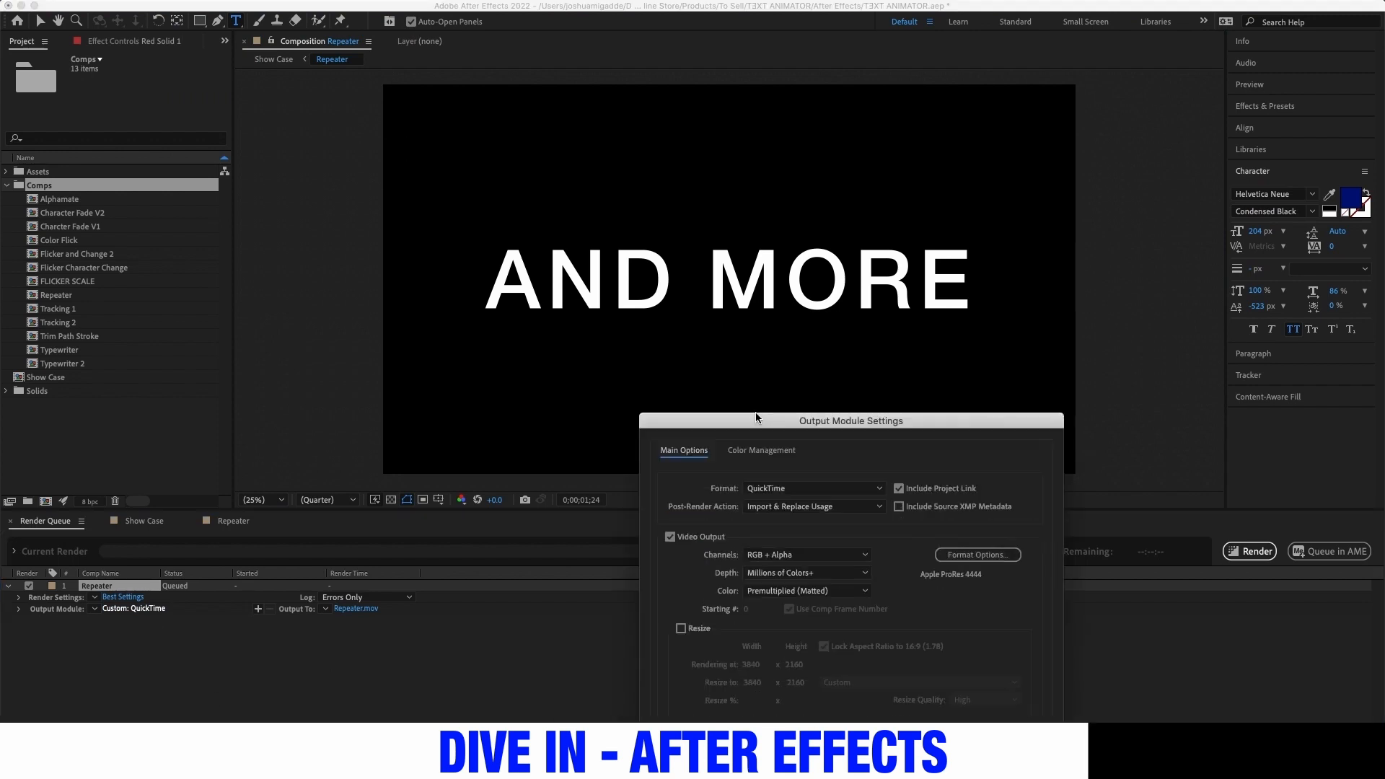
- Accept Apple ProRes 4444 as the video codec in the QuickTime format options of the Repeater render's output module
drag(755, 413, 730, 309)
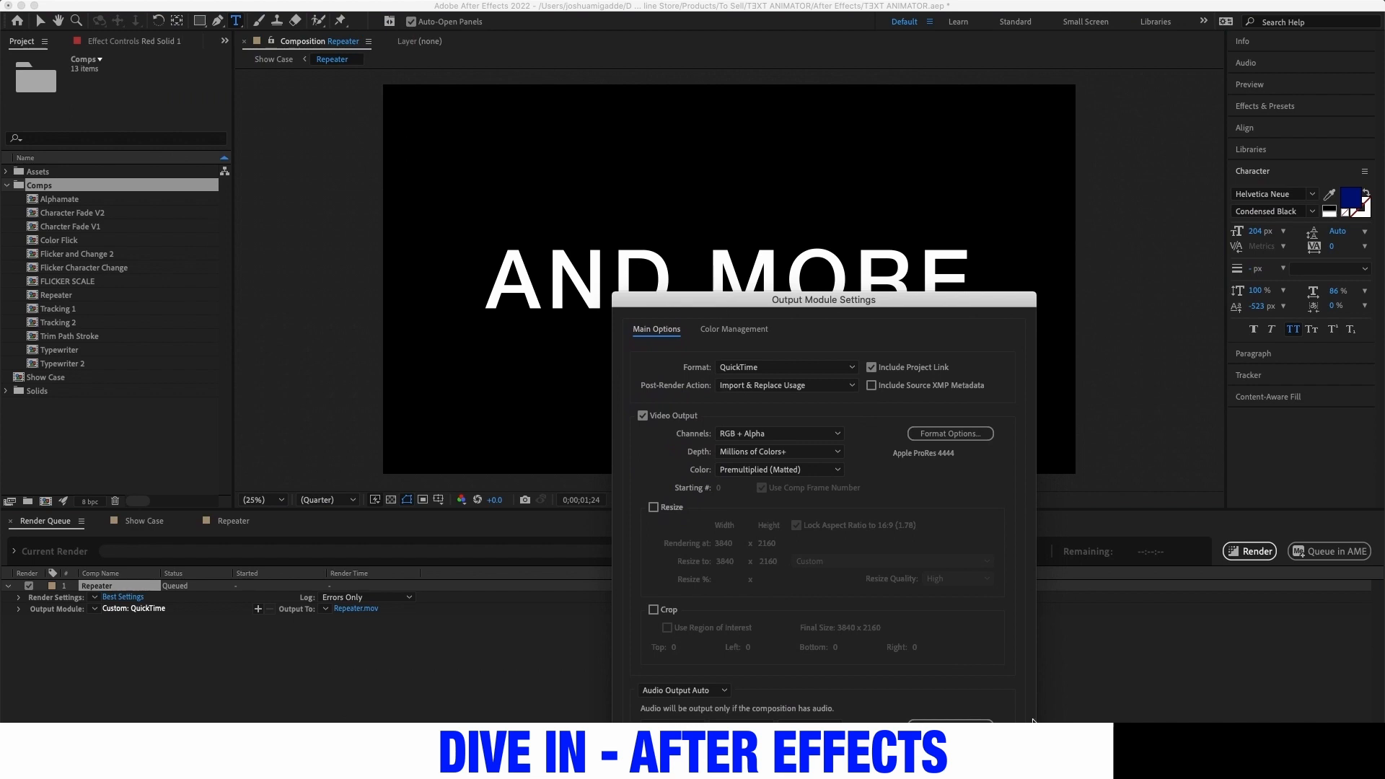
click(998, 763)
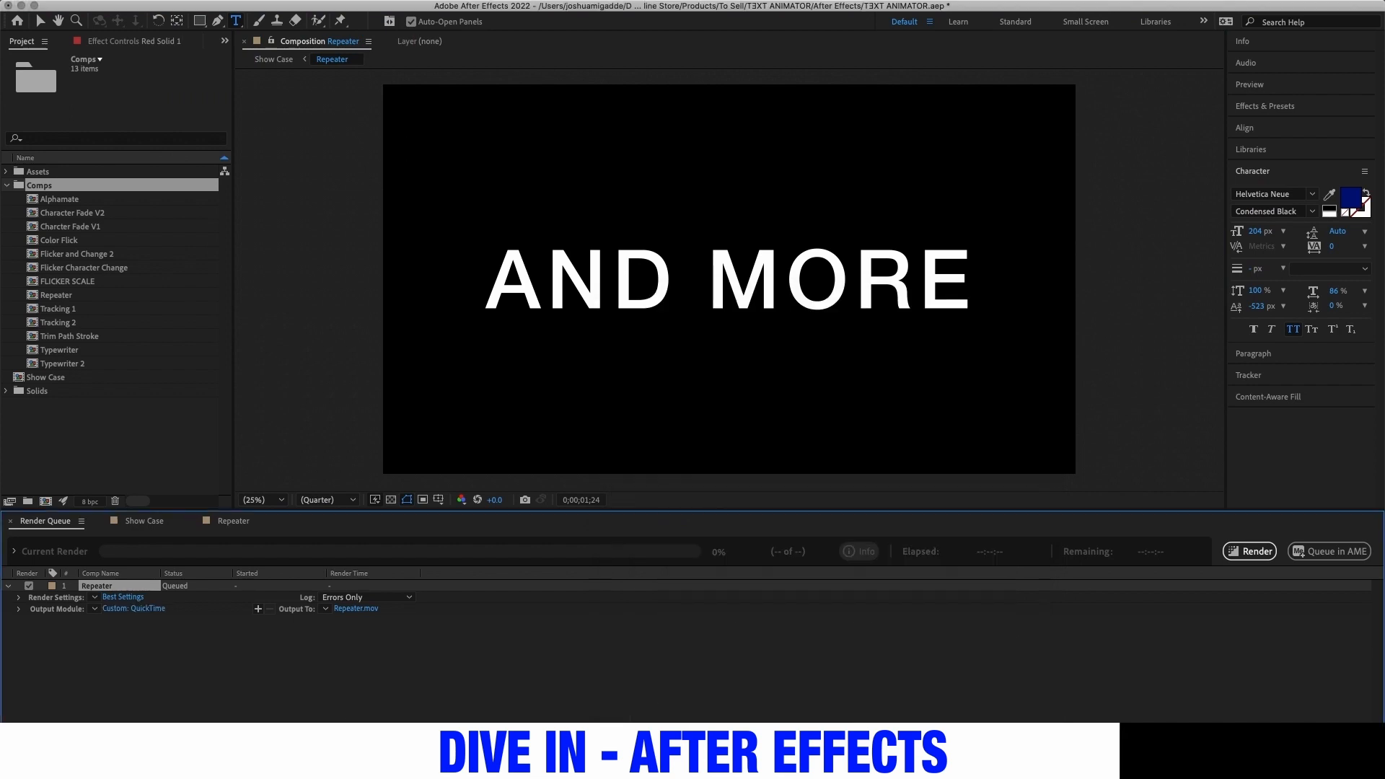
click(130, 610)
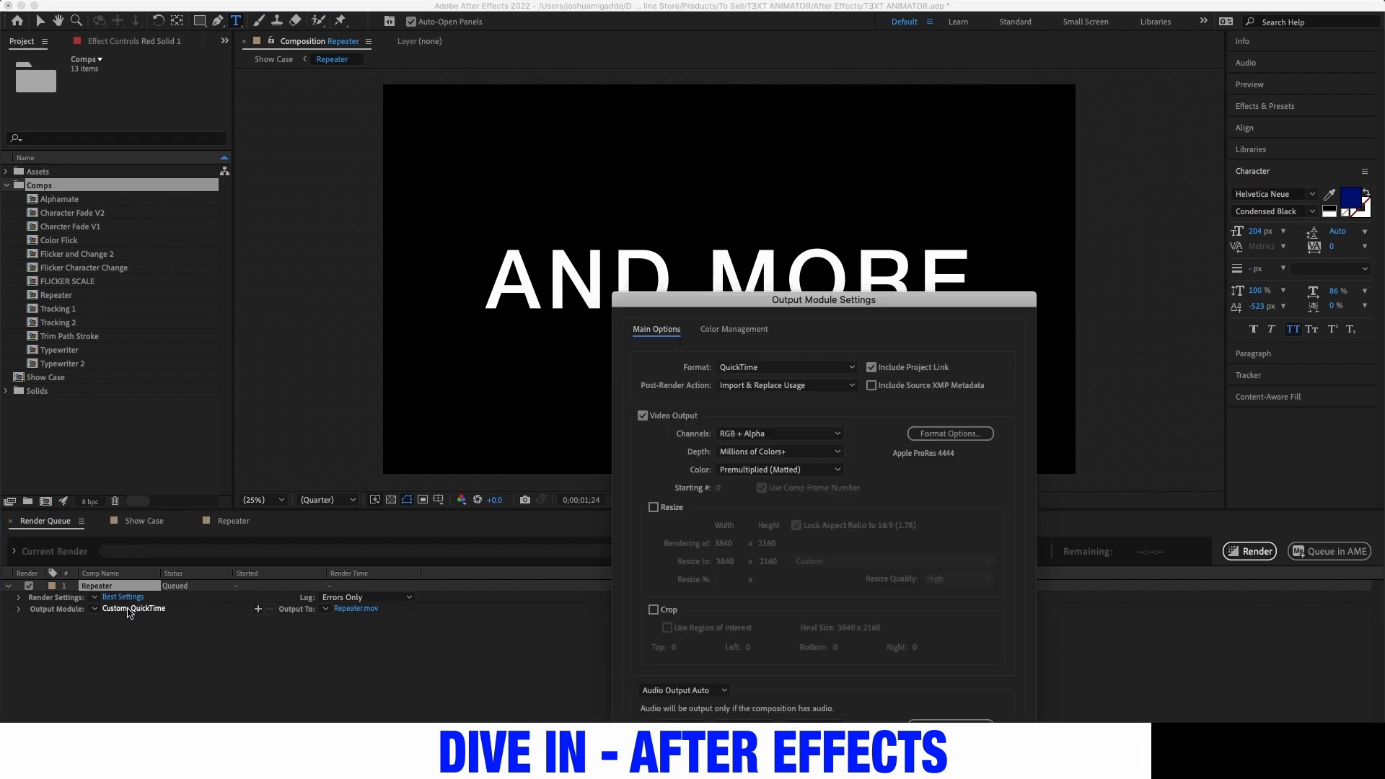
drag(829, 307, 734, 127)
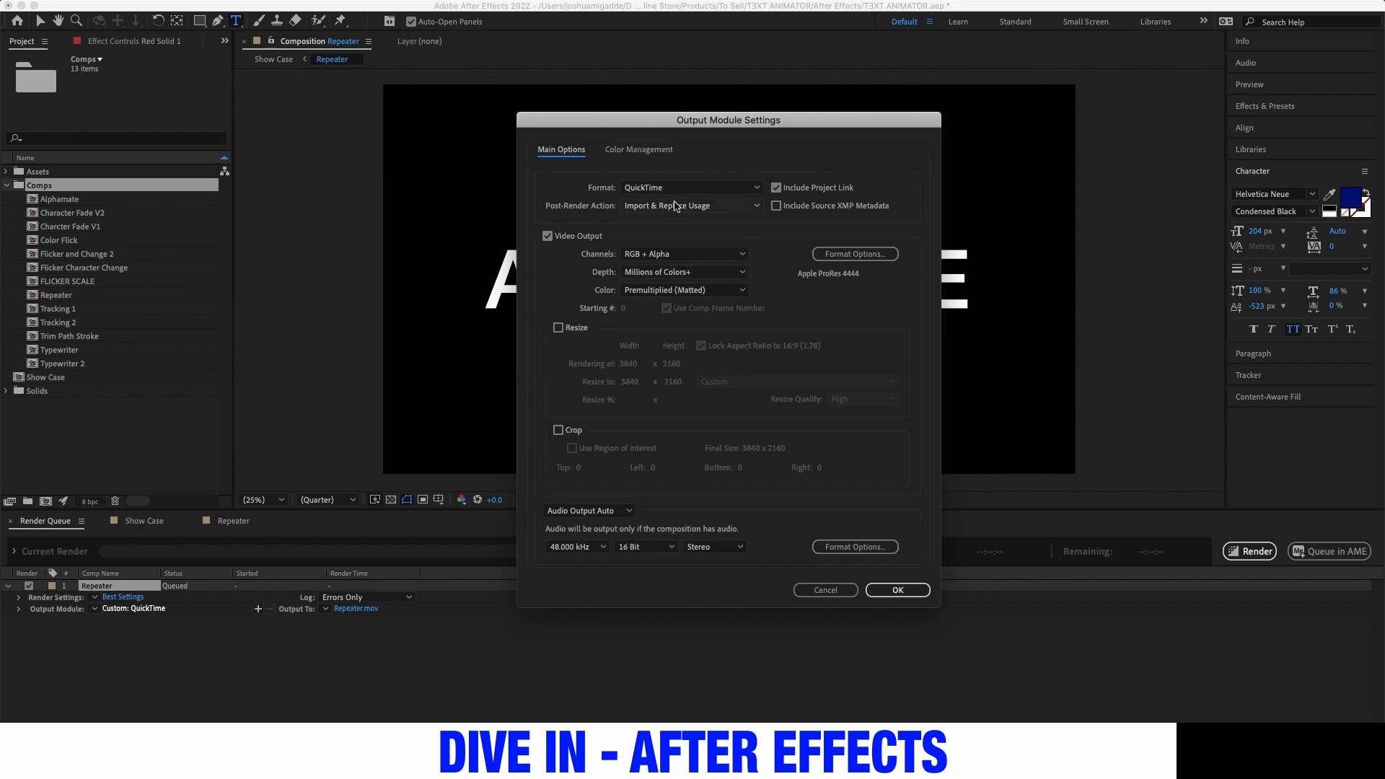
click(855, 254)
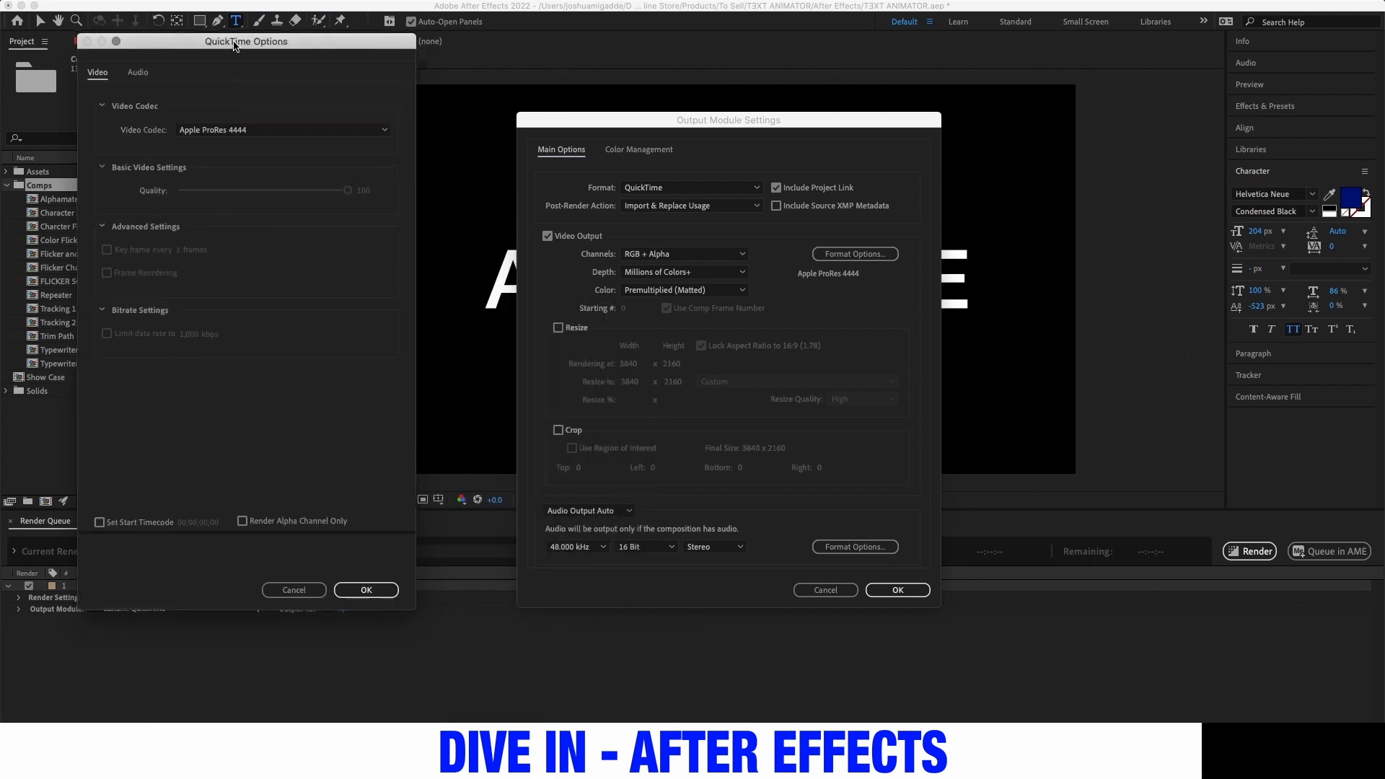
click(230, 129)
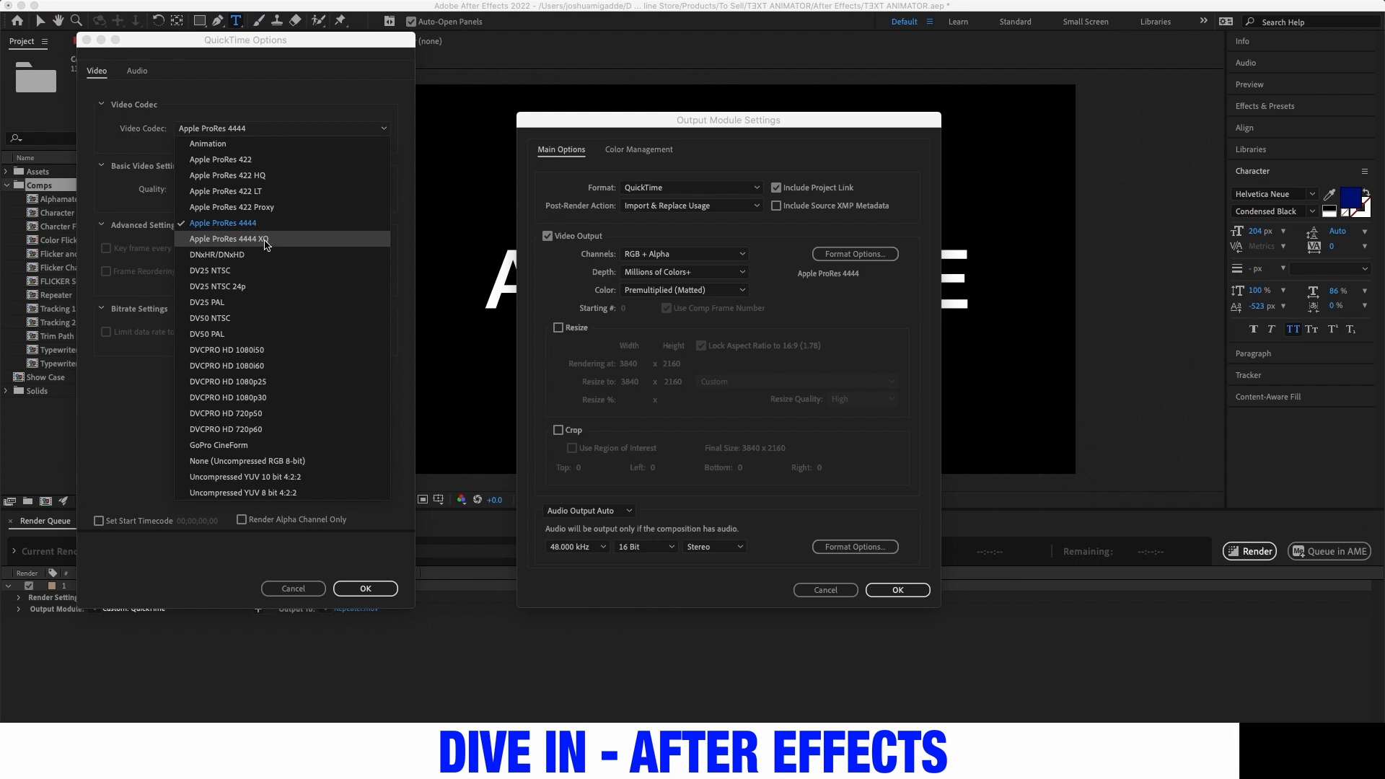
click(385, 581)
click(372, 590)
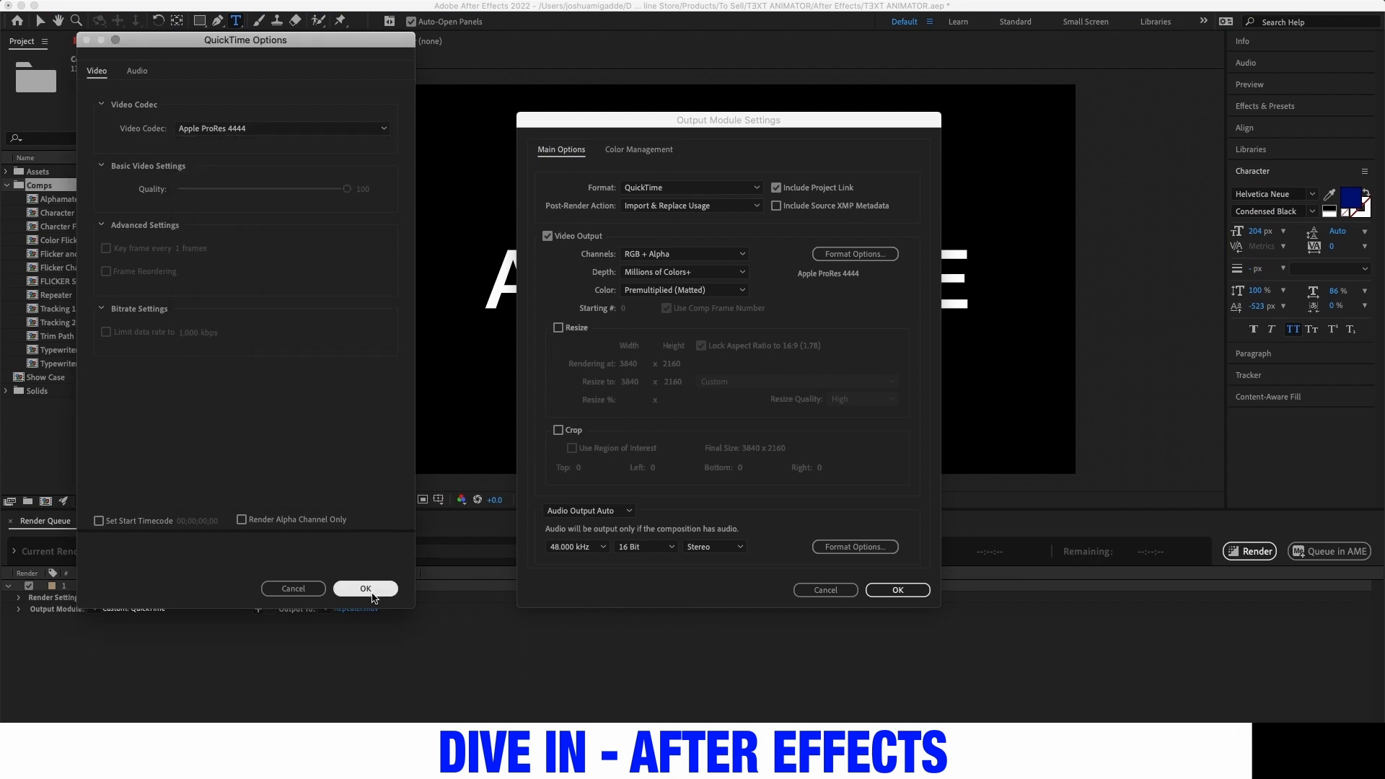
- Choose RGB + Alpha as the output channels, accept the output module settings and render the Repeater composition
click(661, 257)
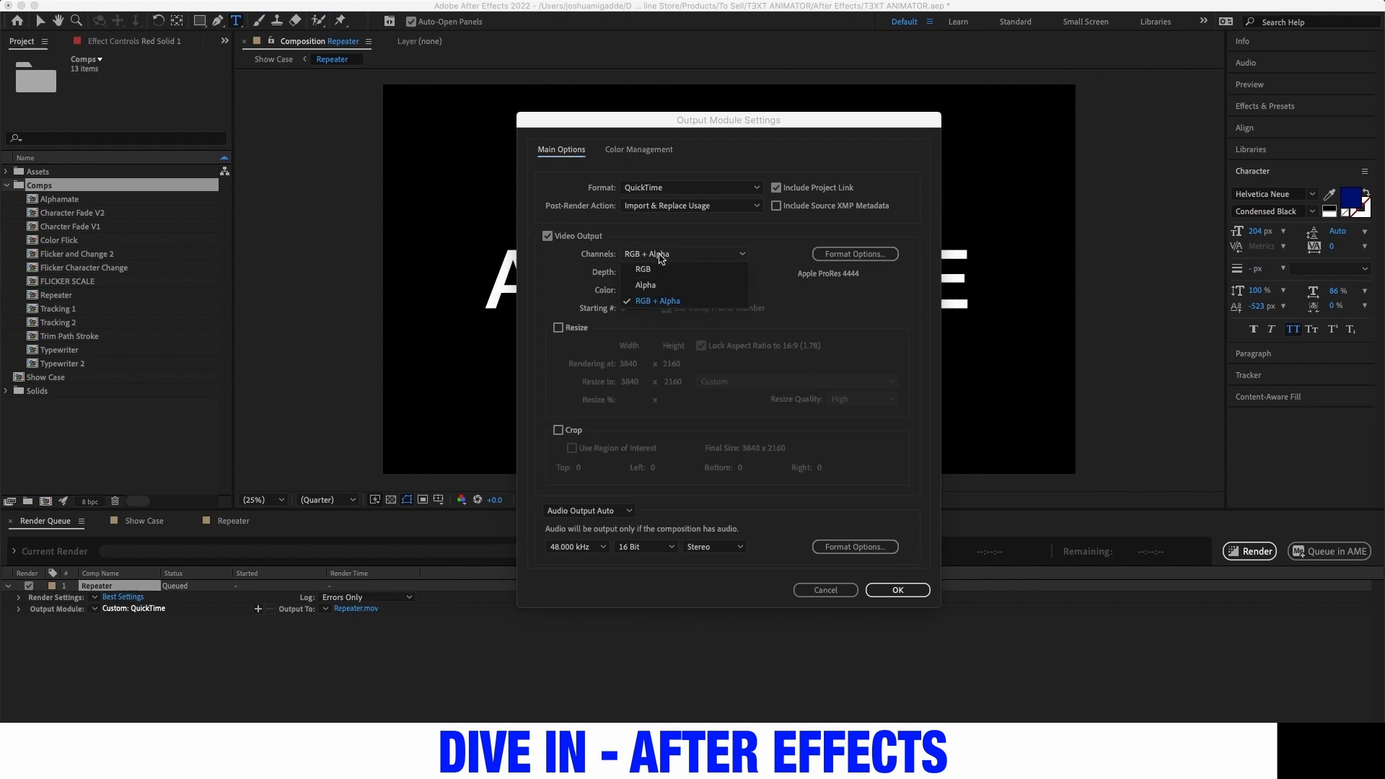
click(662, 304)
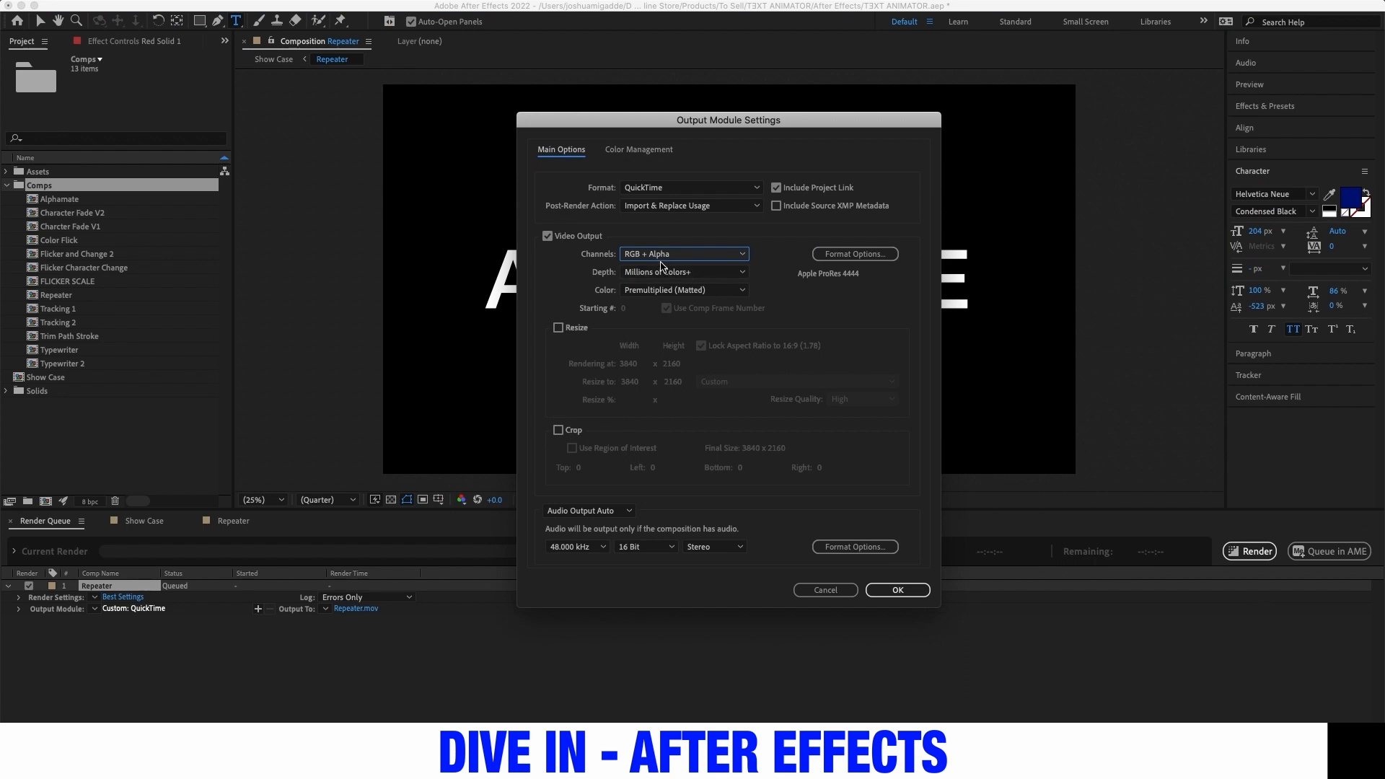
click(897, 588)
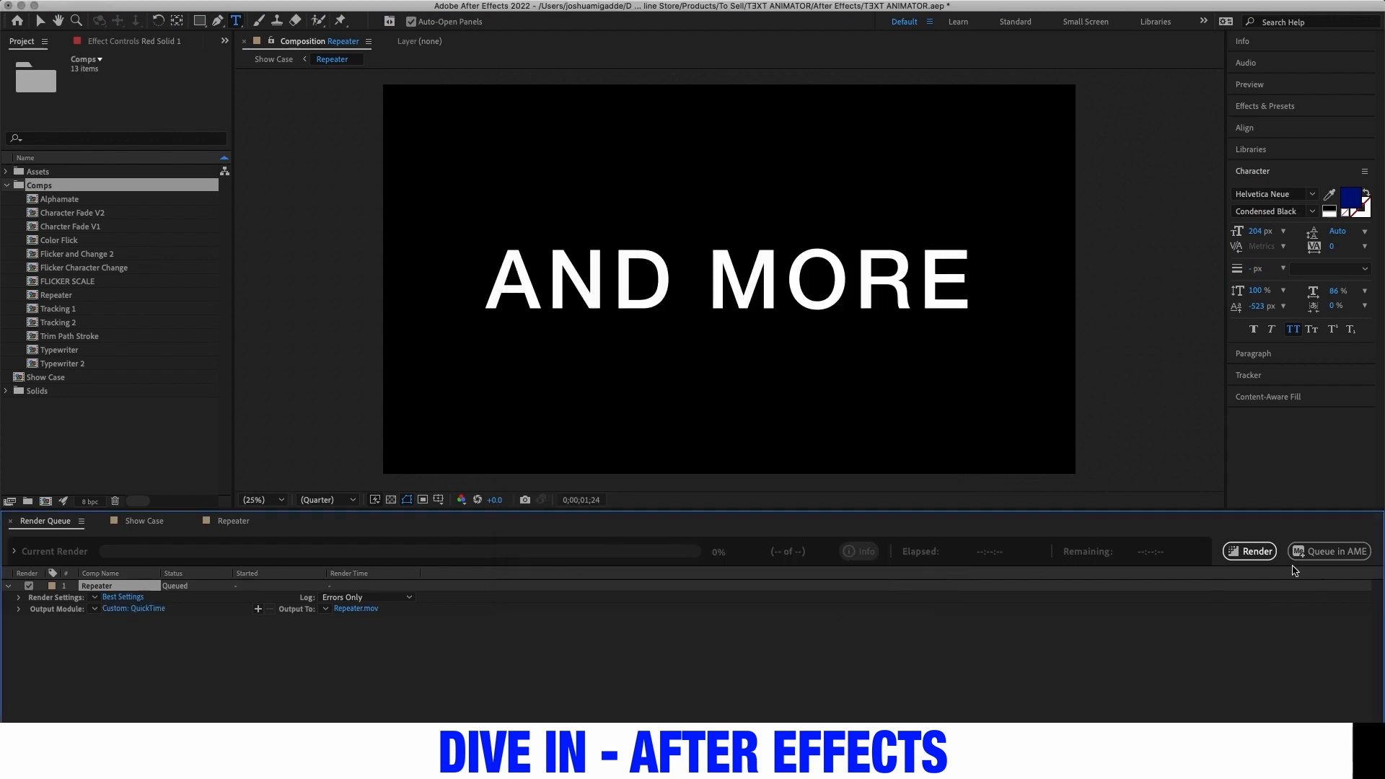
click(1246, 552)
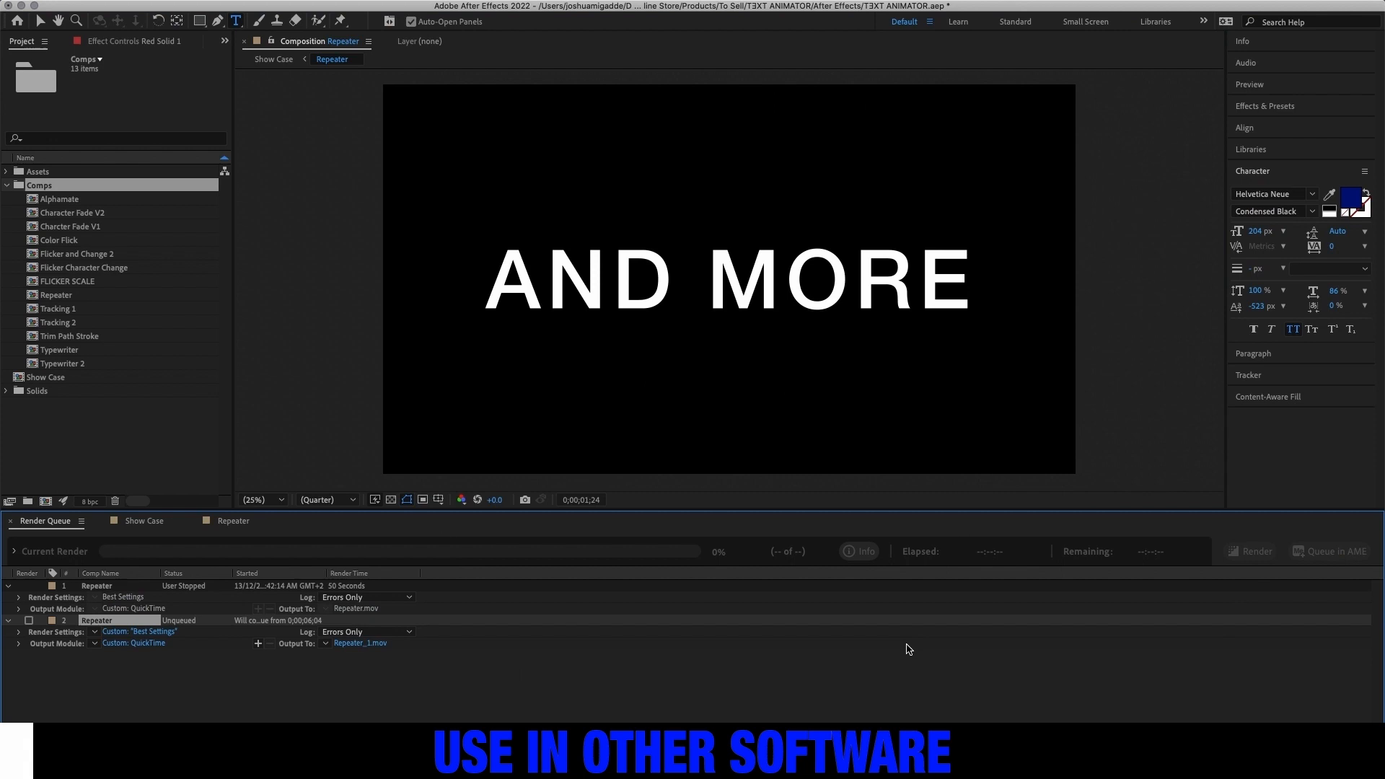
click(908, 649)
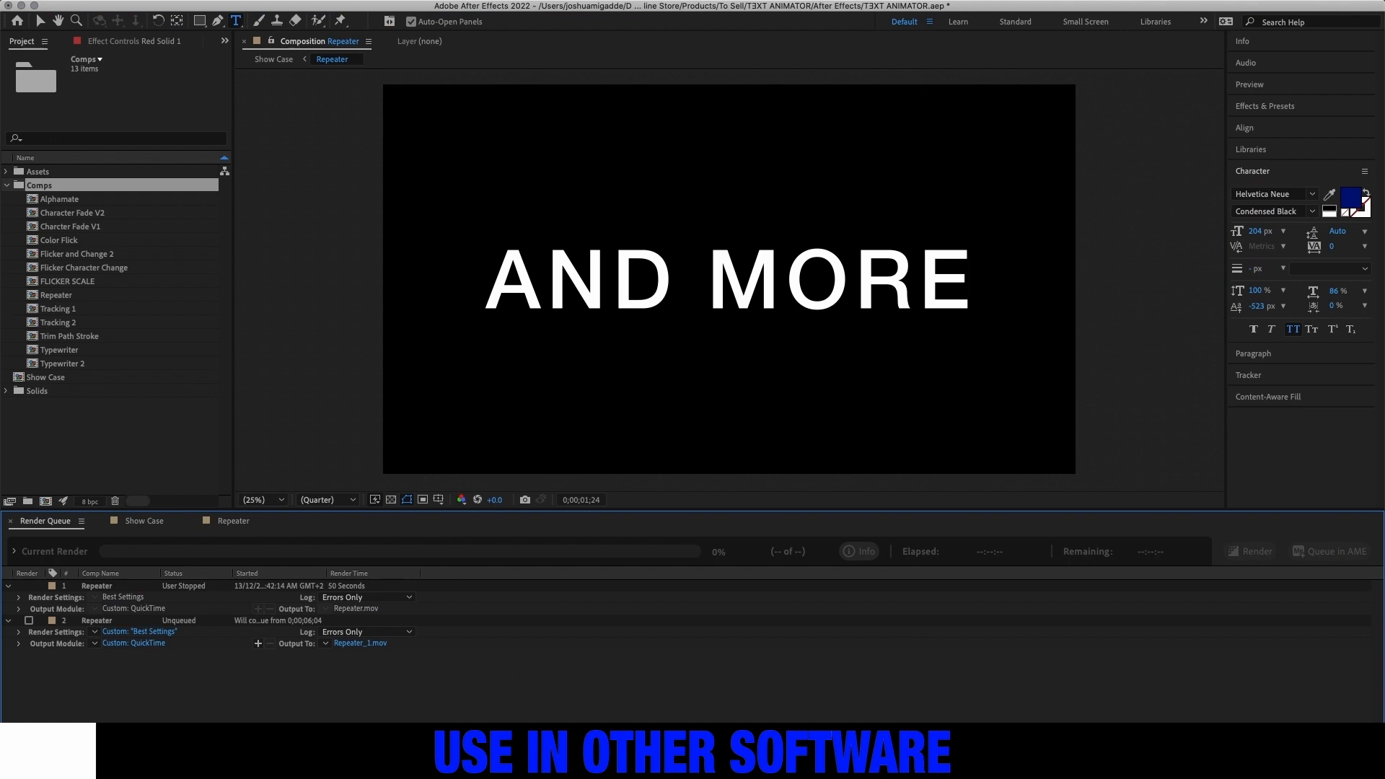
- Switch to DaVinci Resolve and enlarge its Untitled Project window to fill the screen
key(super+Tab)
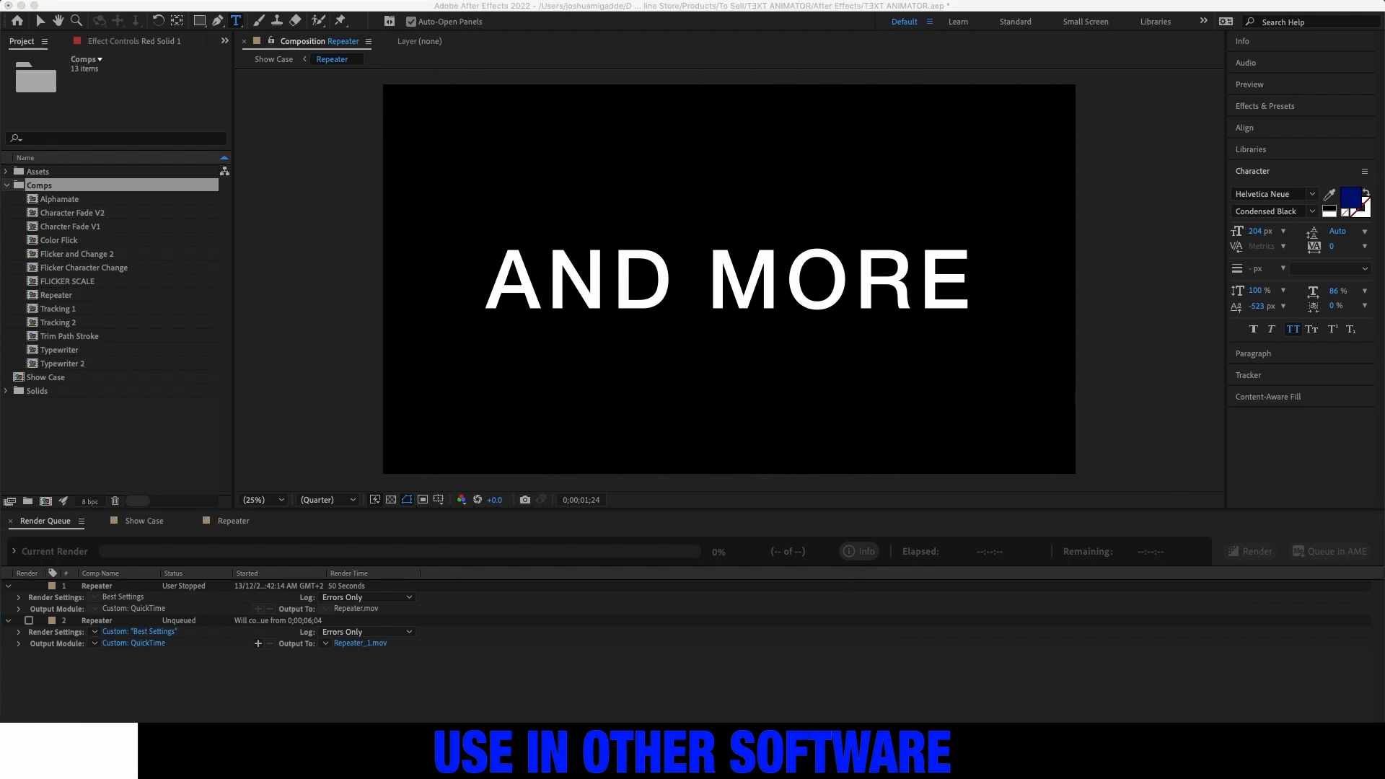
key(ctrl+Up)
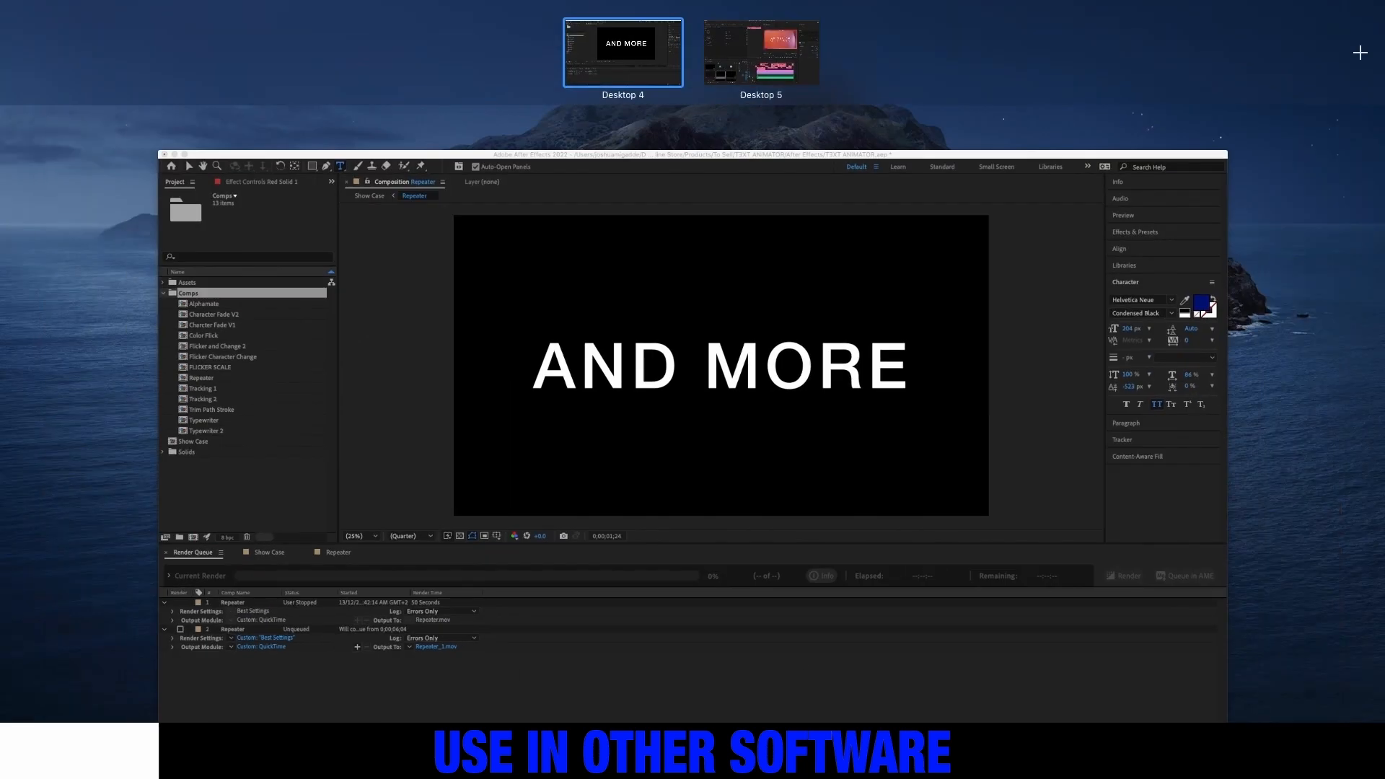
drag(655, 396, 628, 54)
click(495, 562)
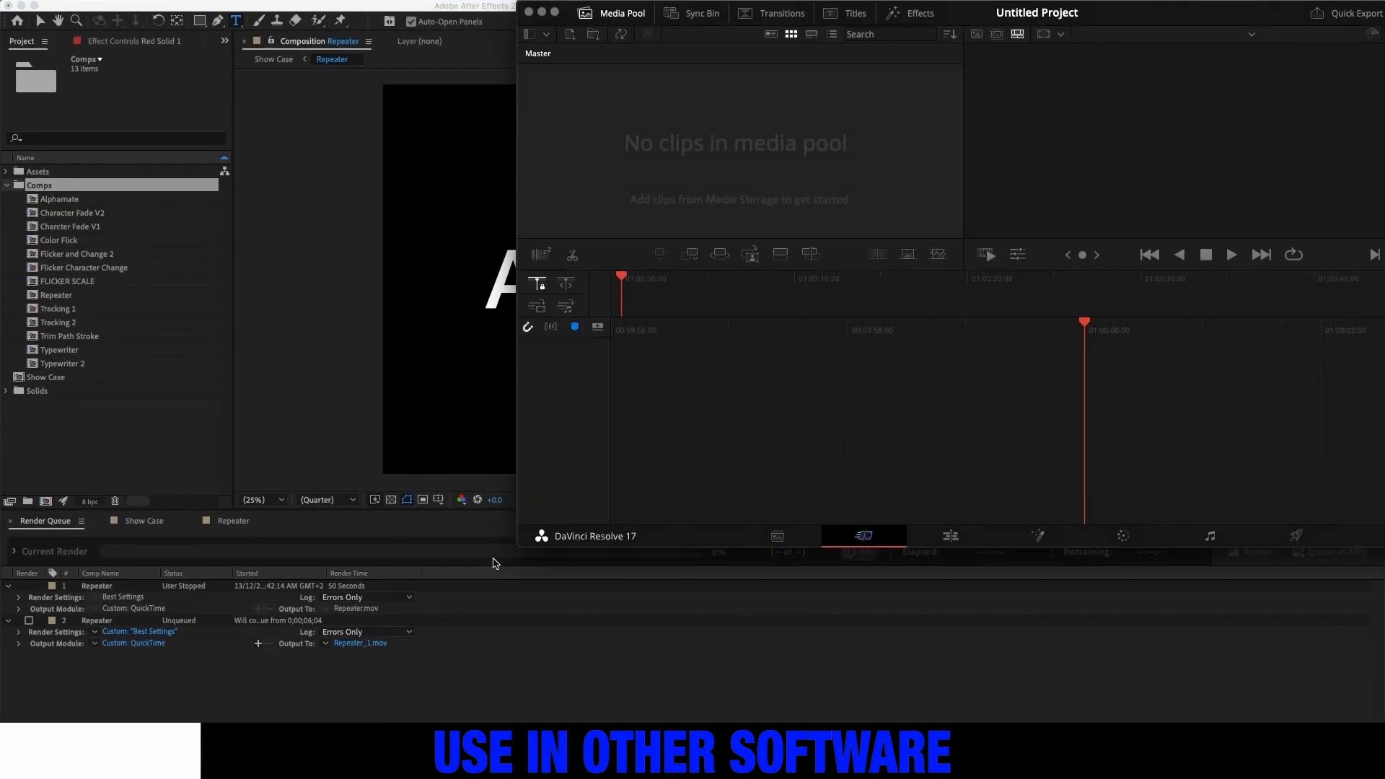
double_click(985, 16)
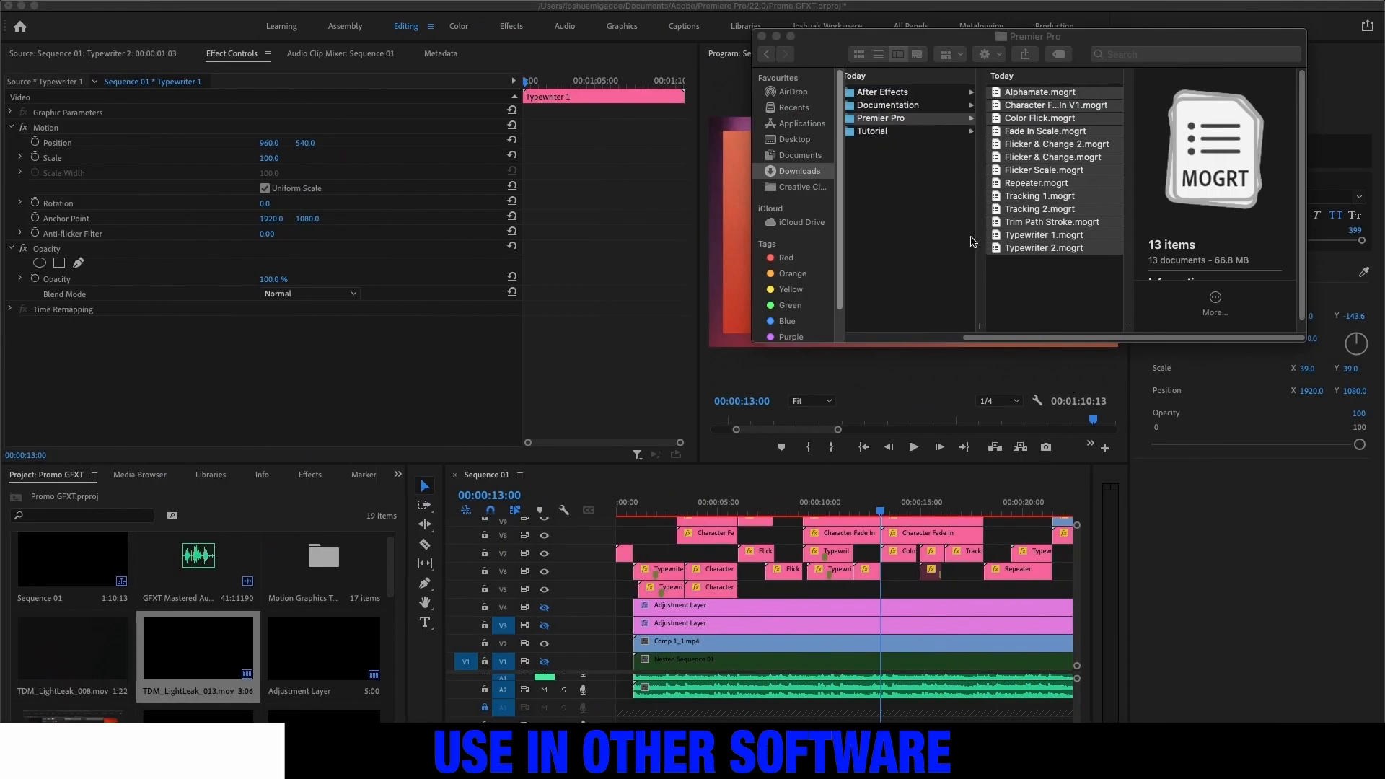
- Move the Finder window from Desktop 5 to Desktop 4 and return to that desktop with DaVinci Resolve
key(ctrl+Up)
drag(1133, 206, 584, 49)
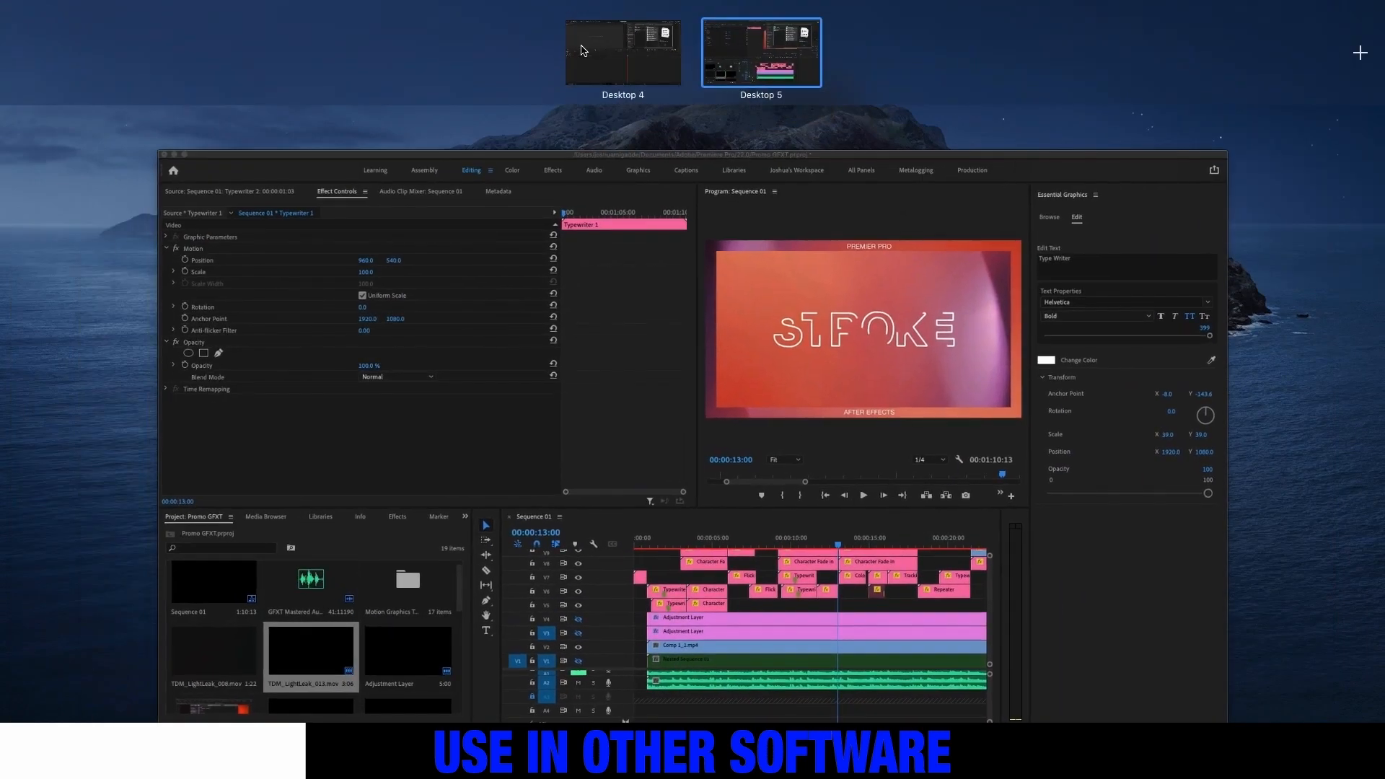
click(583, 49)
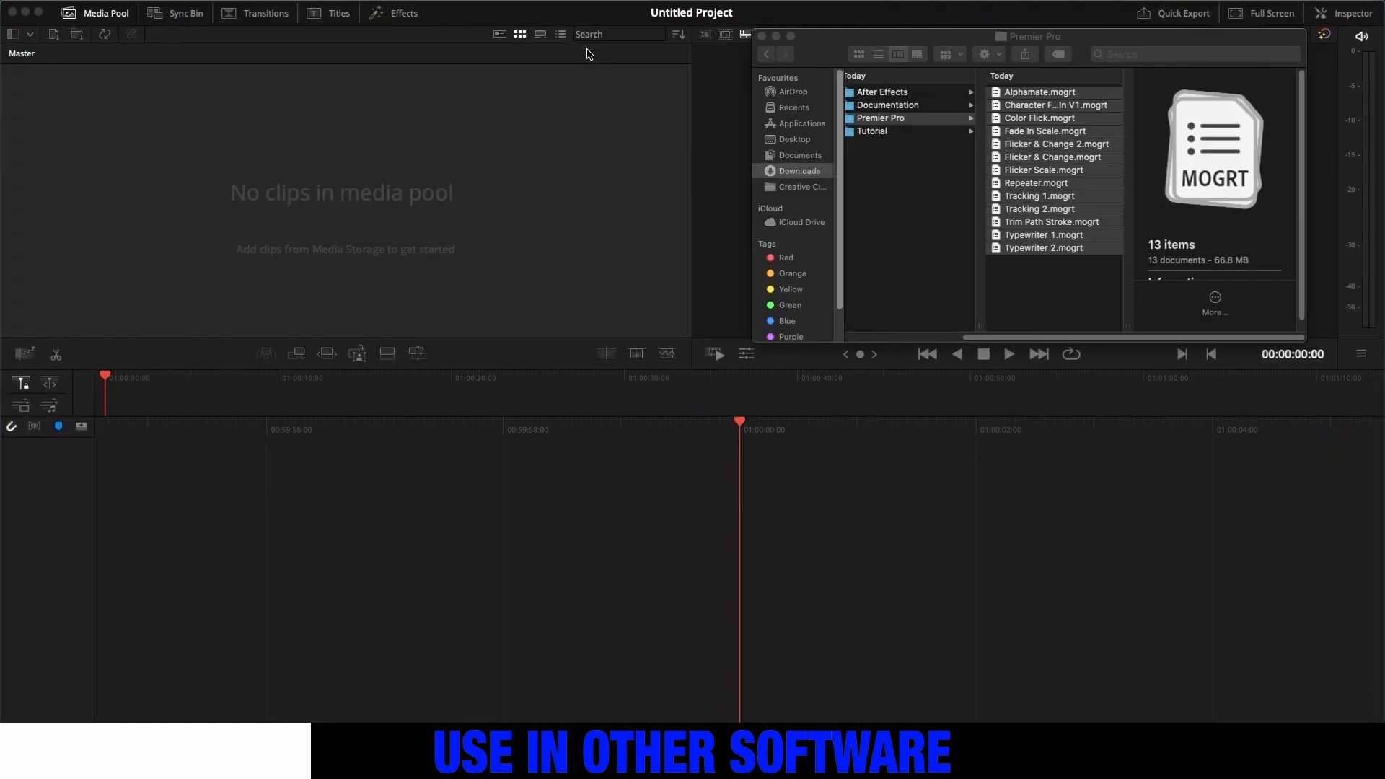
- Preview Repeater.mov in the Downloads folder and import it into the media pool without changing the project frame rate
click(796, 173)
click(796, 173)
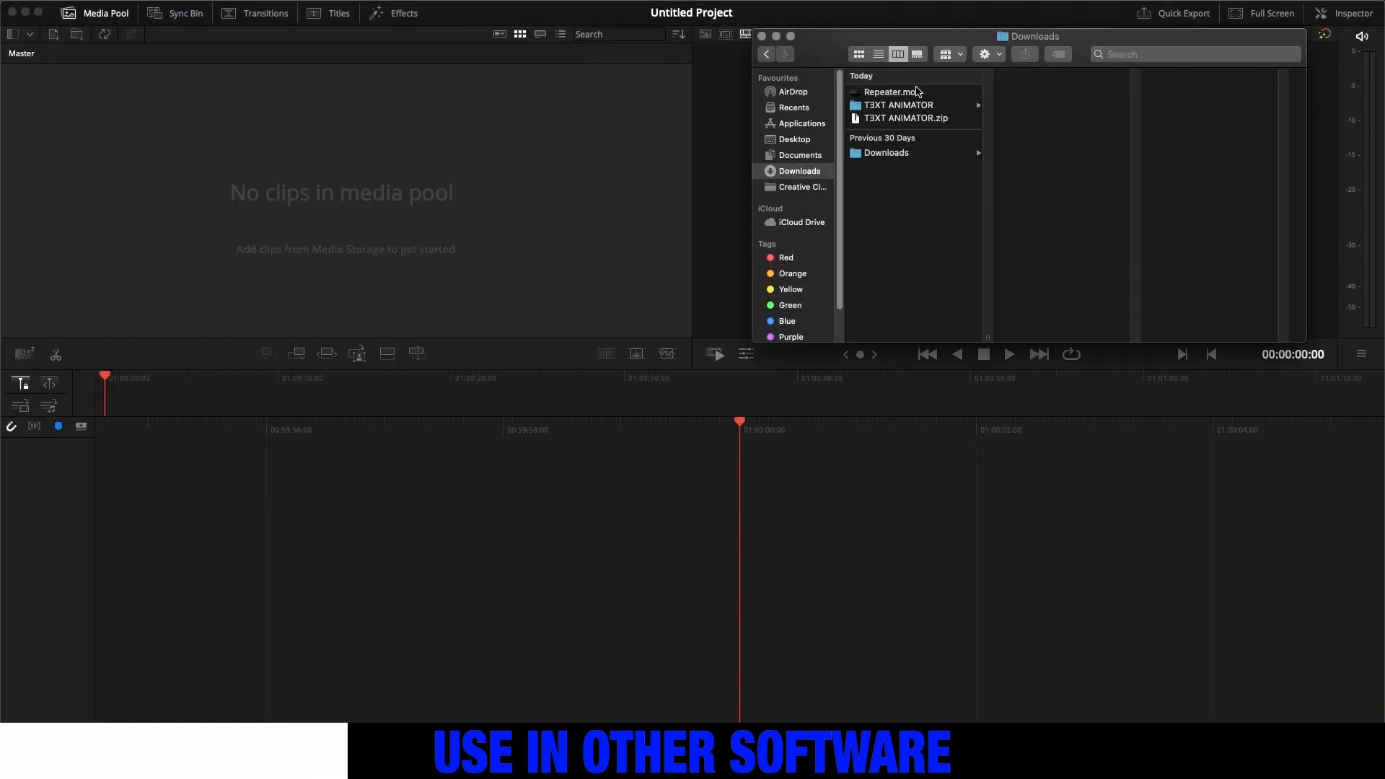
click(916, 92)
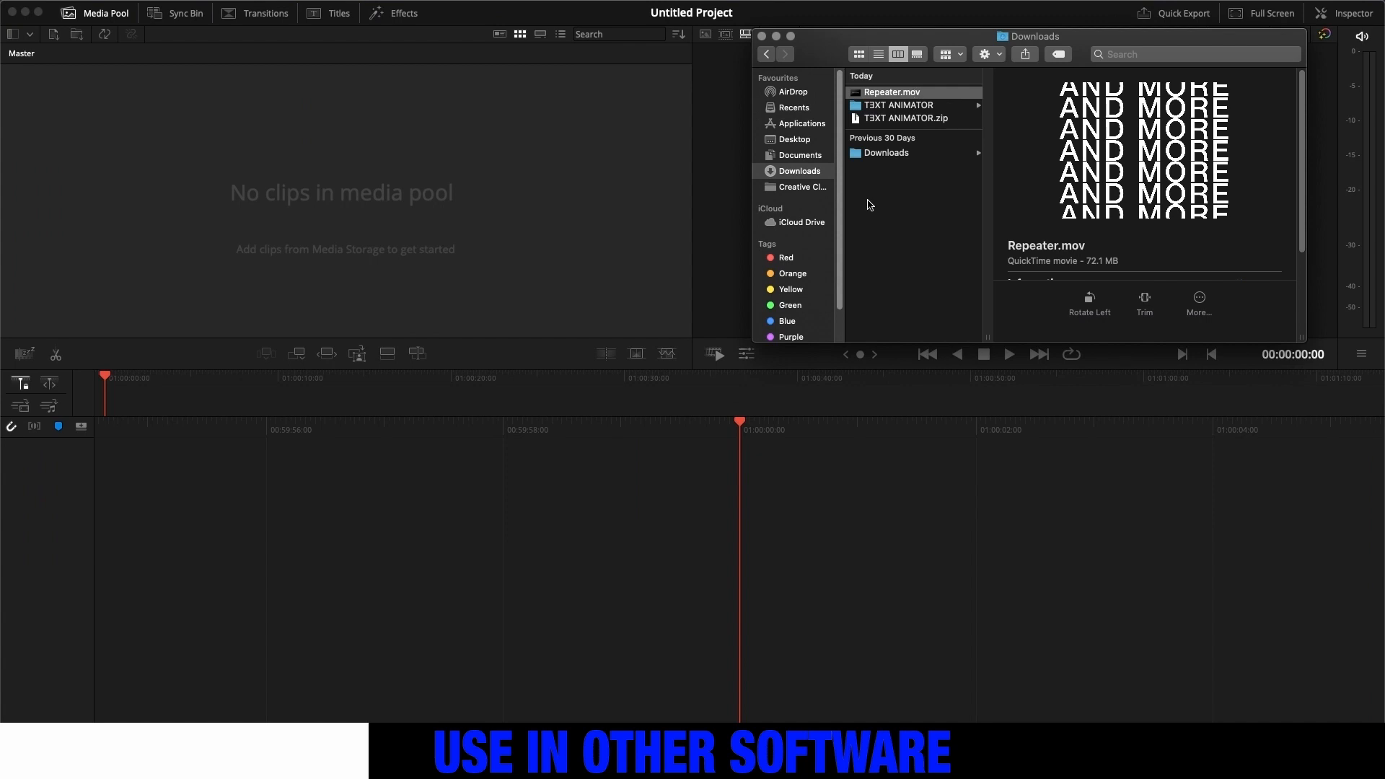
key(space)
key(space)
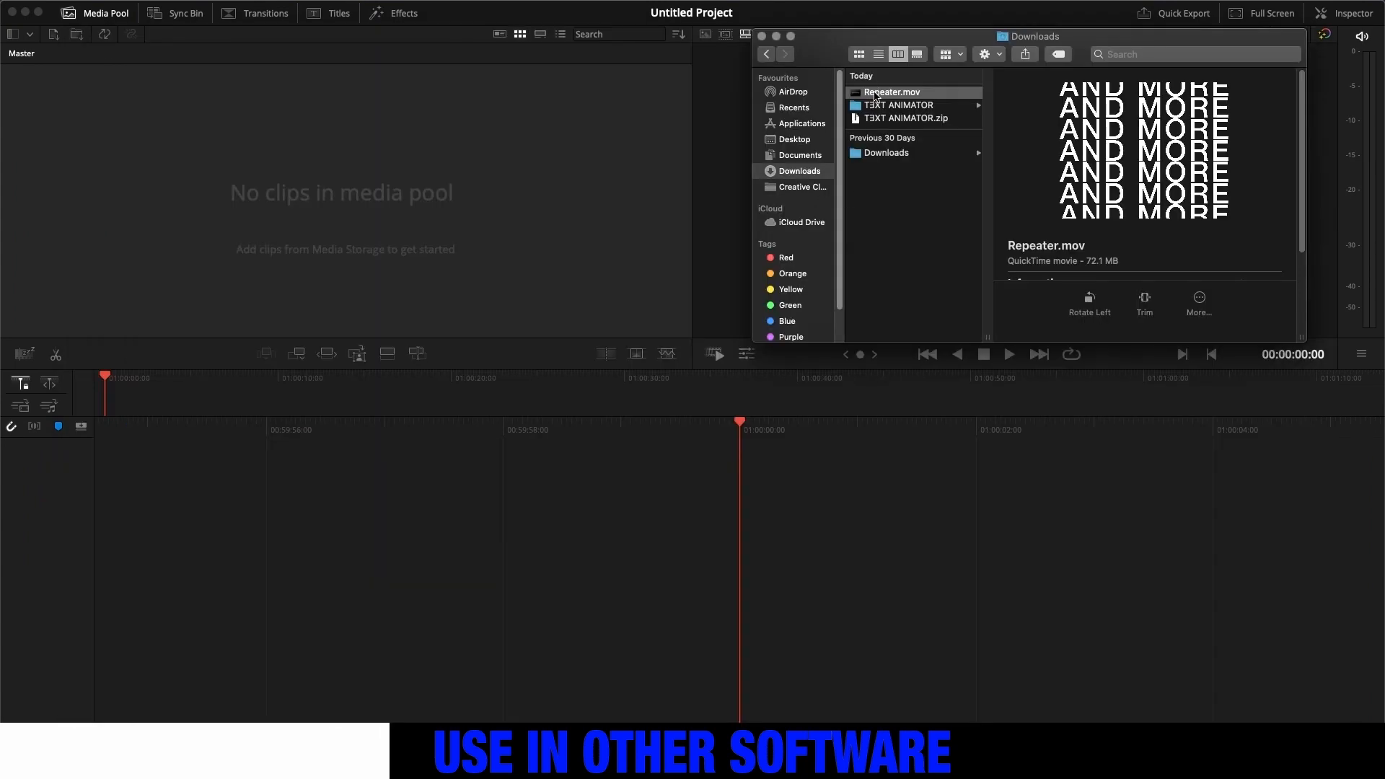
drag(873, 101, 414, 184)
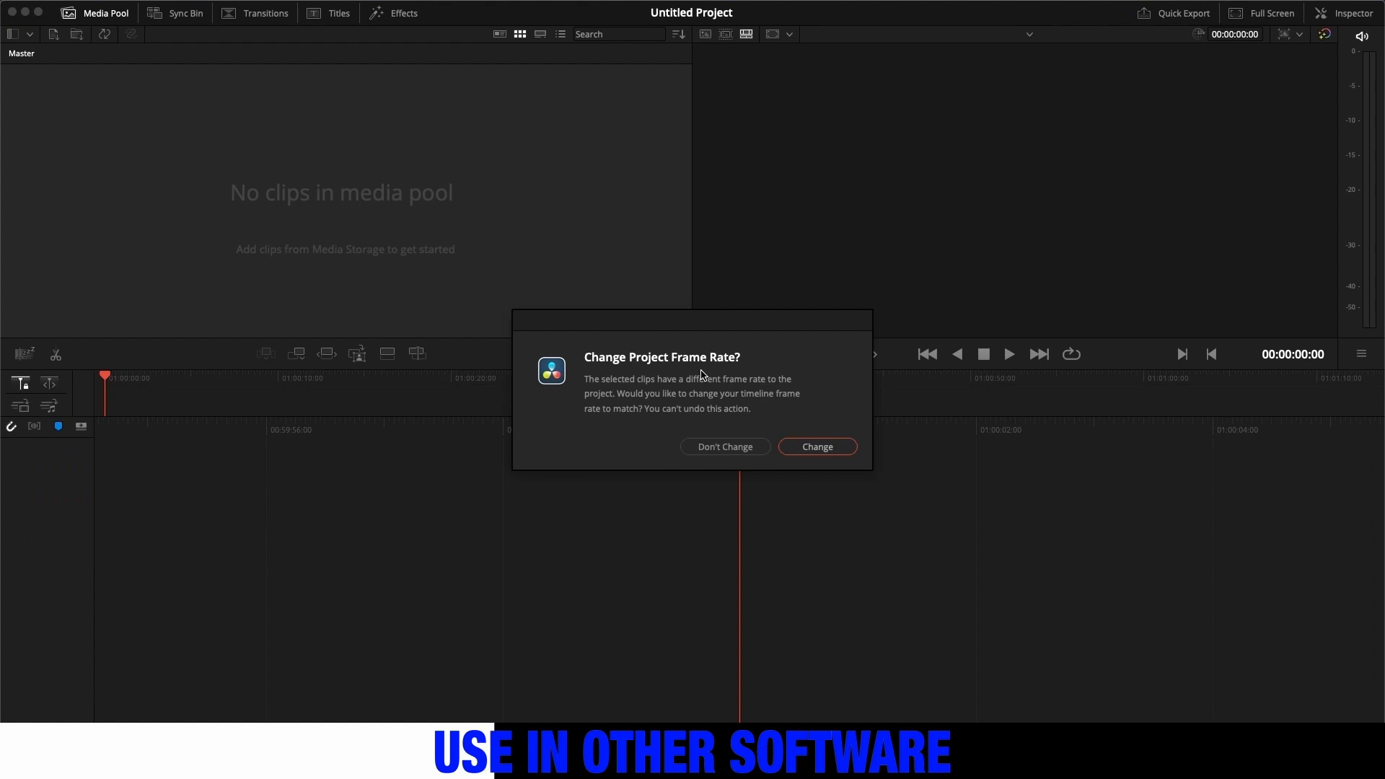
click(722, 449)
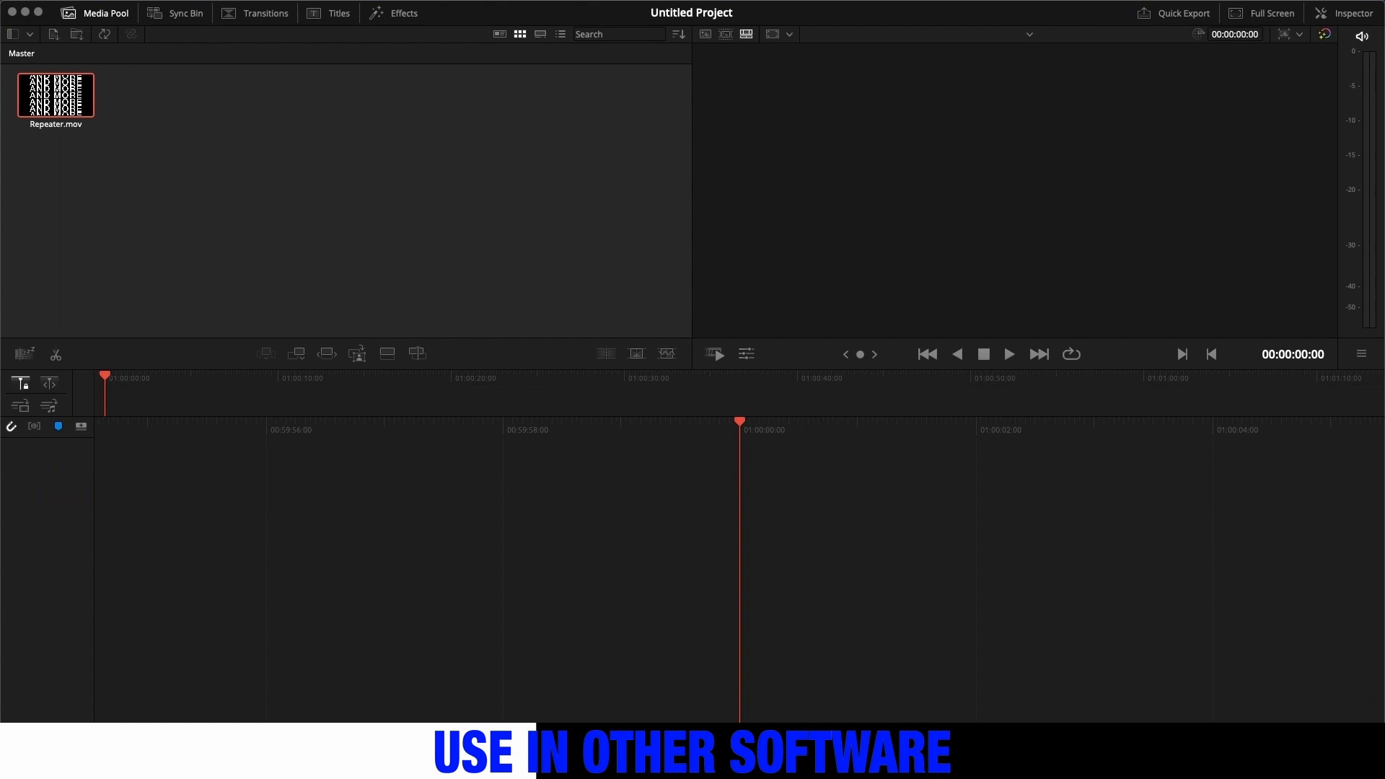
- On the Edit page, place Repeater.mov on the timeline starting at 00:00:04:15 and raise it to the Video 2 track
key(shift+4)
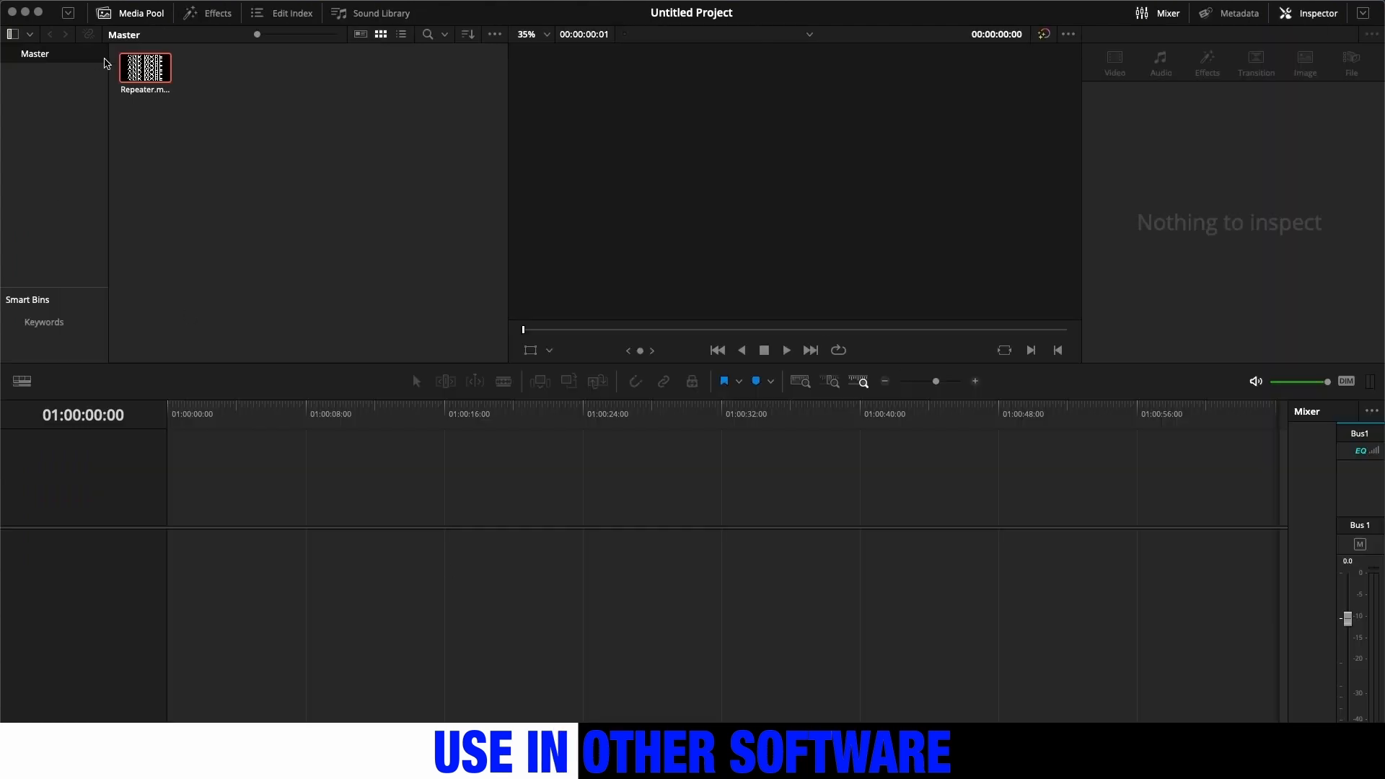
drag(321, 436, 336, 568)
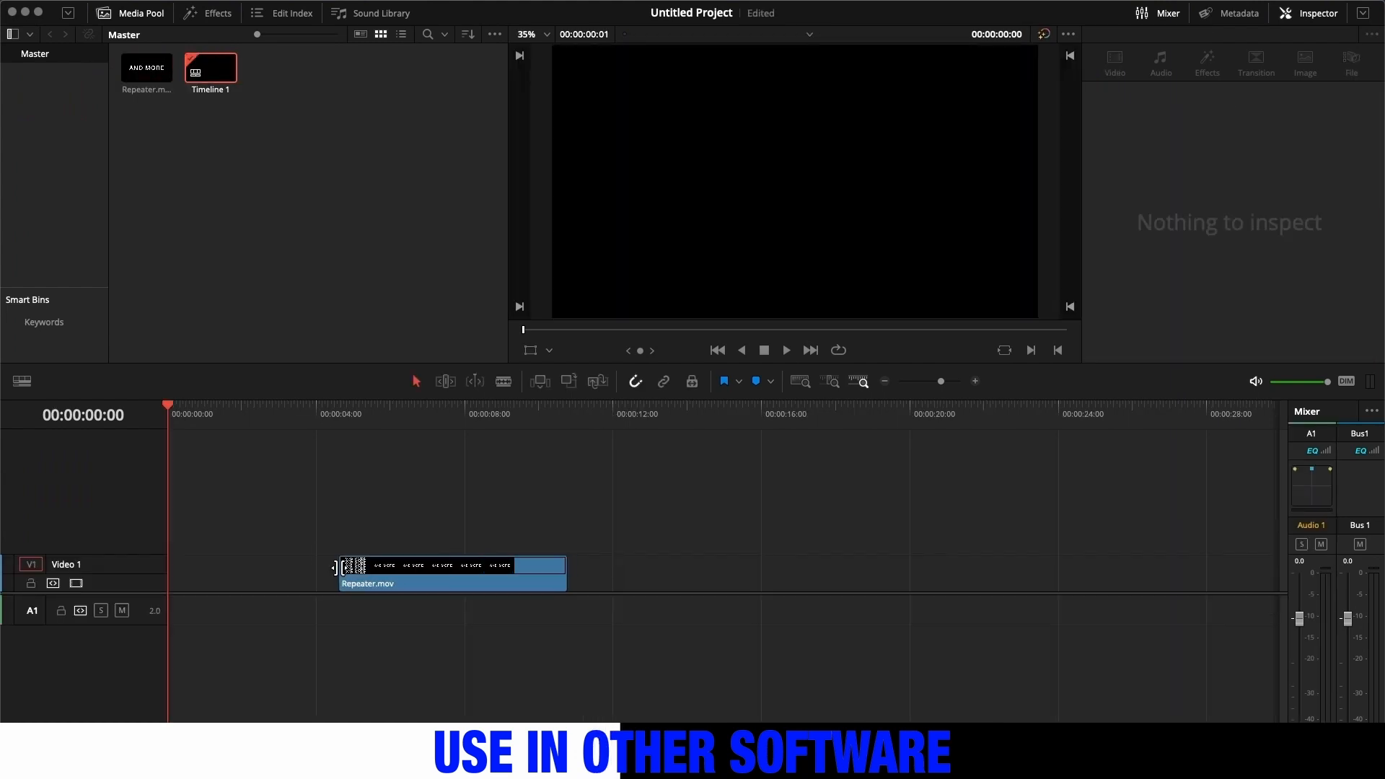
mouse_move(339, 417)
mouse_down()
mouse_move(378, 416)
mouse_move(339, 417)
mouse_up()
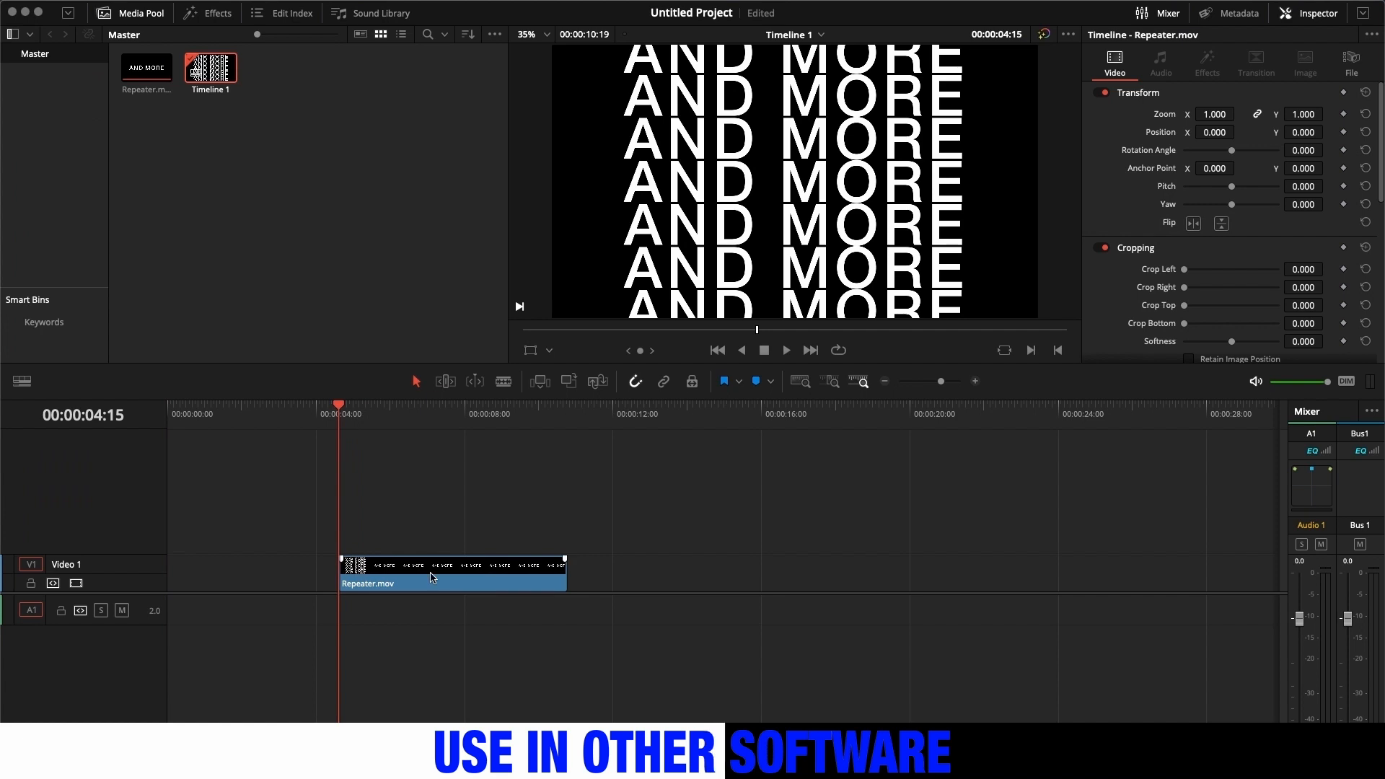
drag(432, 577, 428, 538)
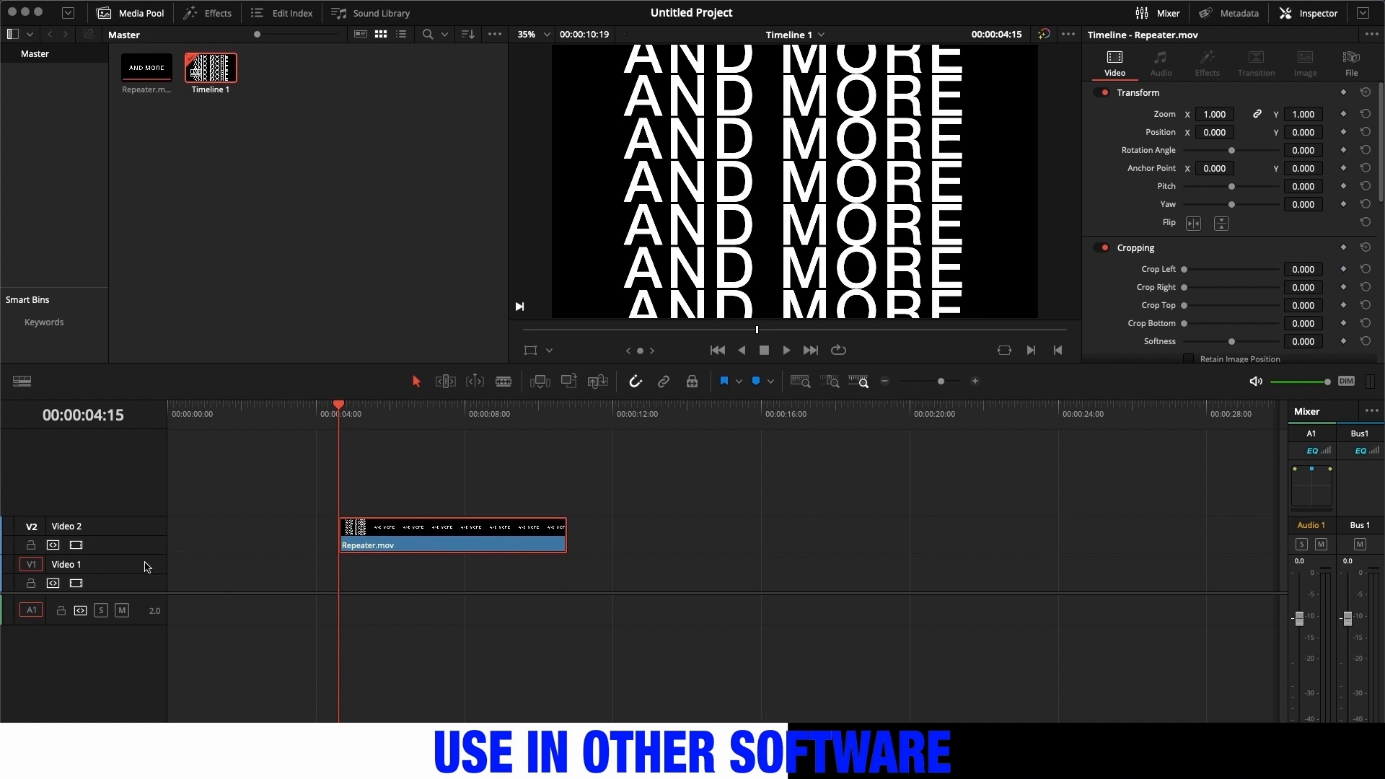
- Add Comp 1_1.mp4 to Video 1 beneath Repeater.mov and delete its linked audio clip
key(super+space)
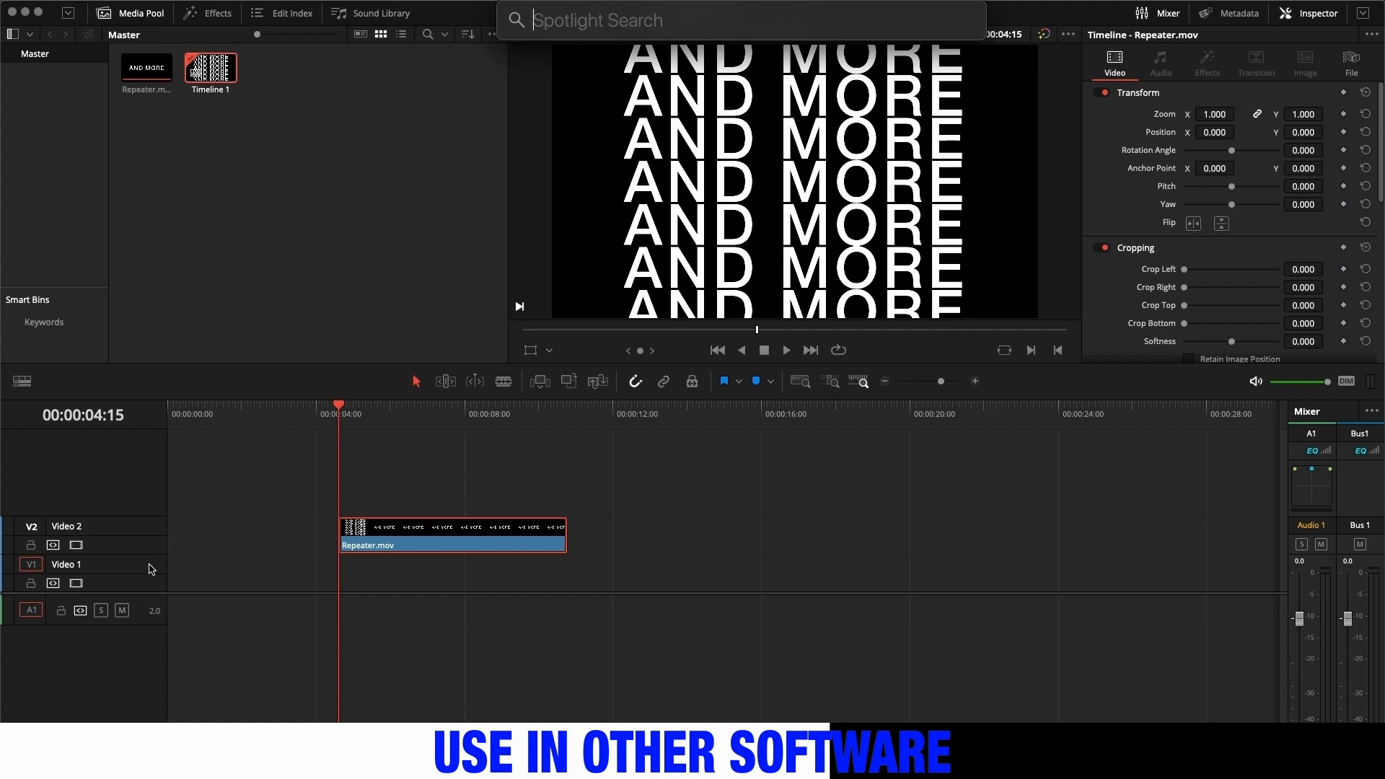
text(nest)
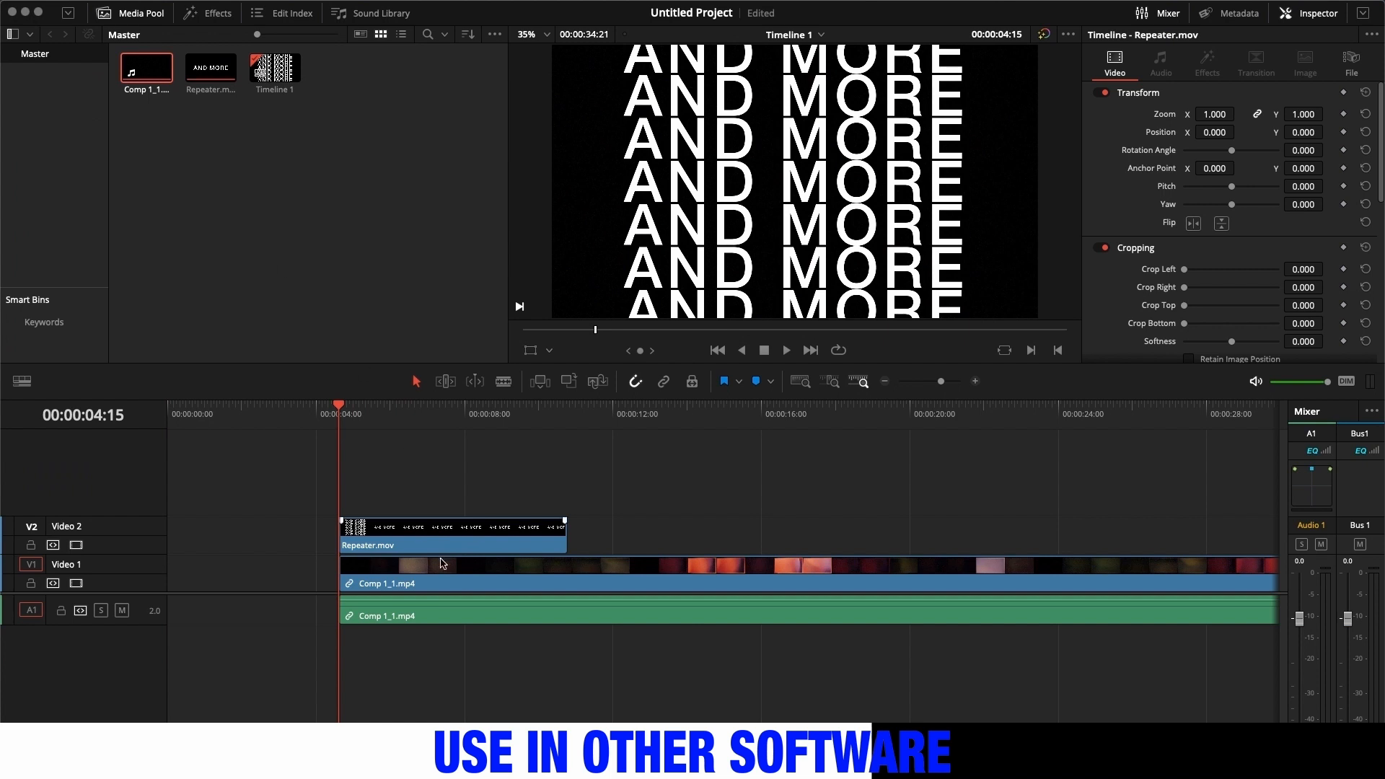
click(666, 624)
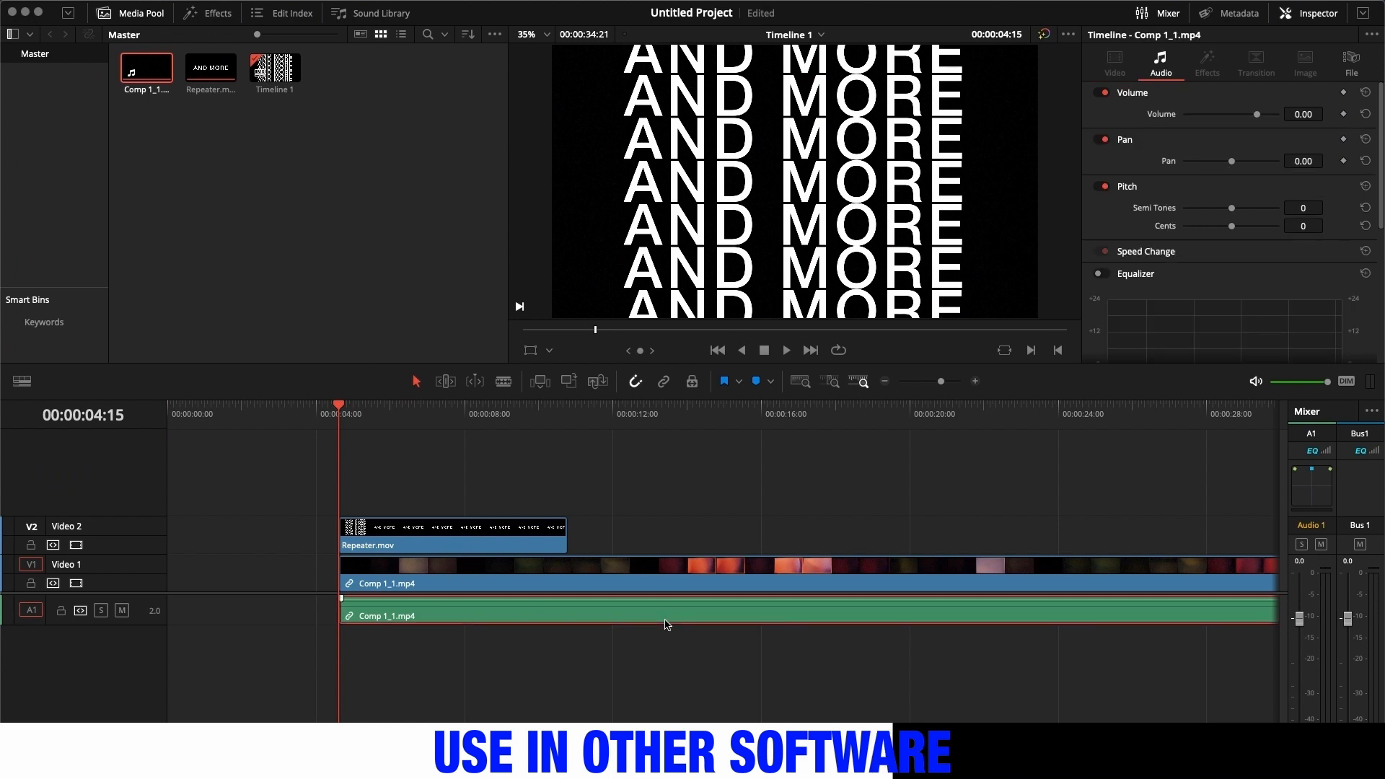
key(Delete)
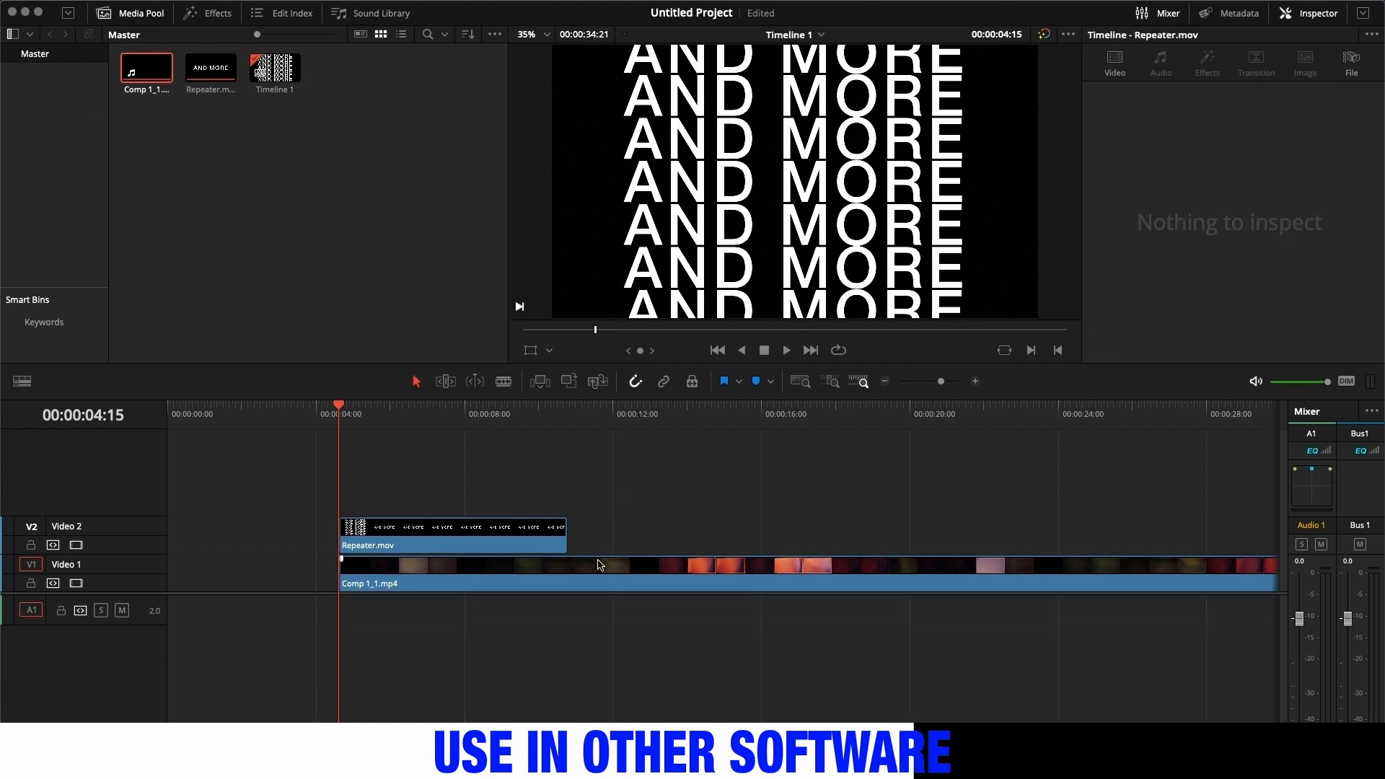
- Shift the Comp 1_1.mp4 video clip to the start of the timeline and set the playhead to 00:00:06:09
click(600, 564)
drag(935, 565, 761, 566)
click(403, 417)
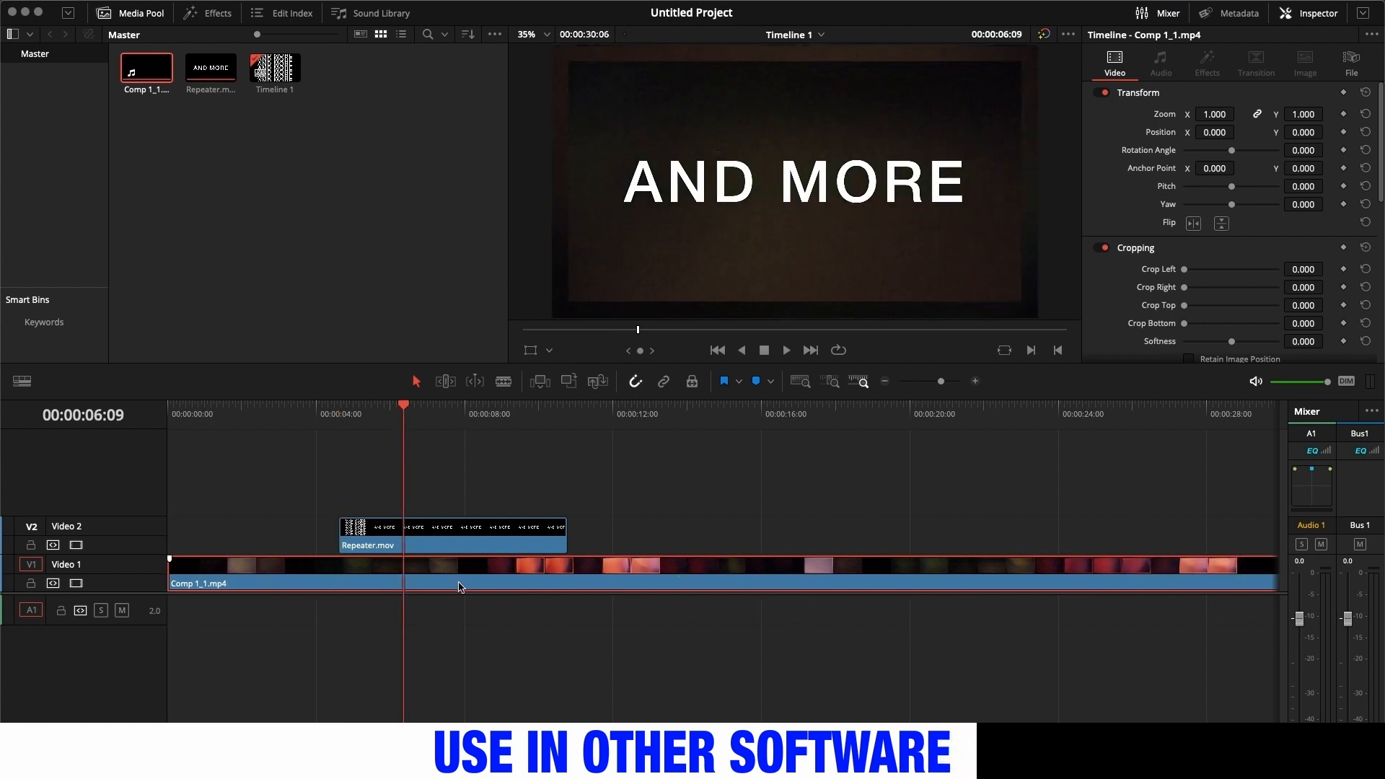
- Cut the opening part off Comp 1_1.mp4 before its first bright red section and align the remainder with the start of Repeater.mov
key(b)
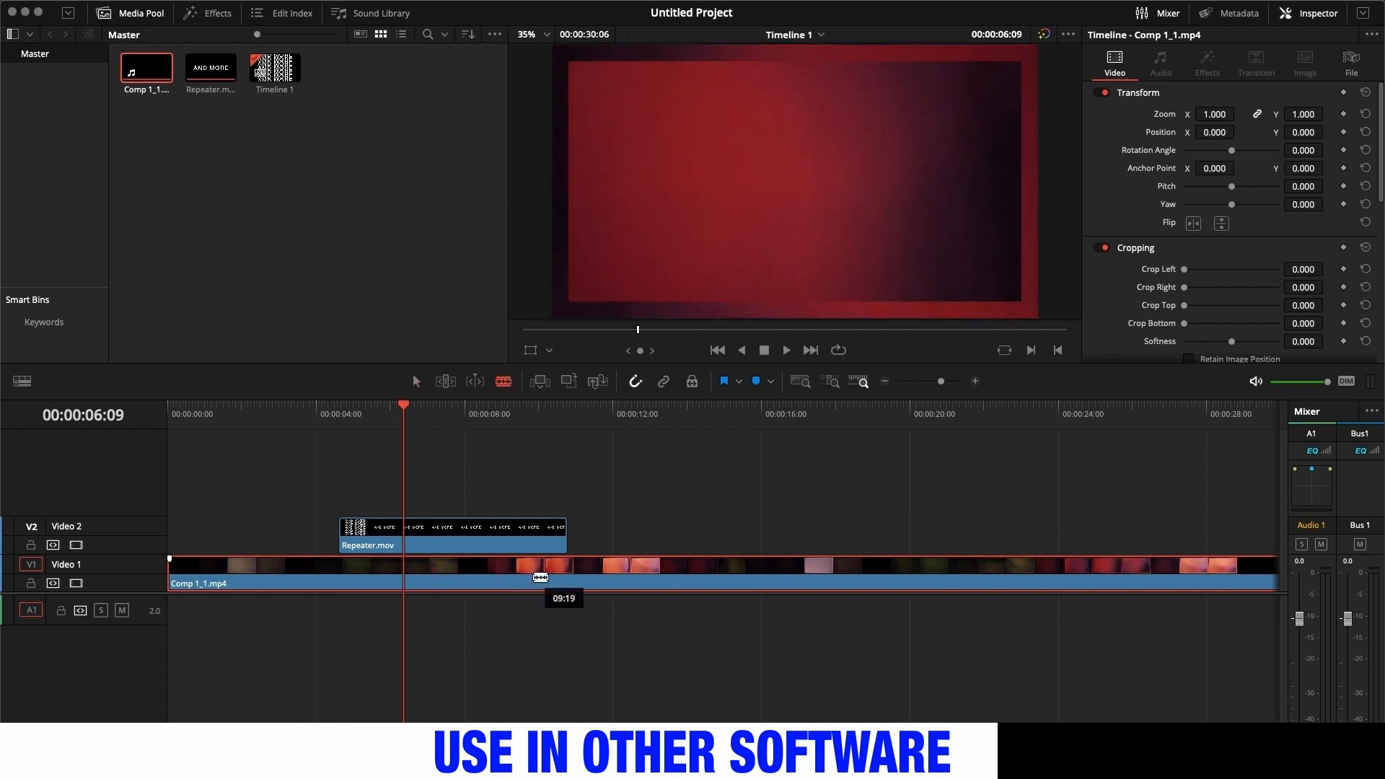
click(522, 581)
key(BackSpace)
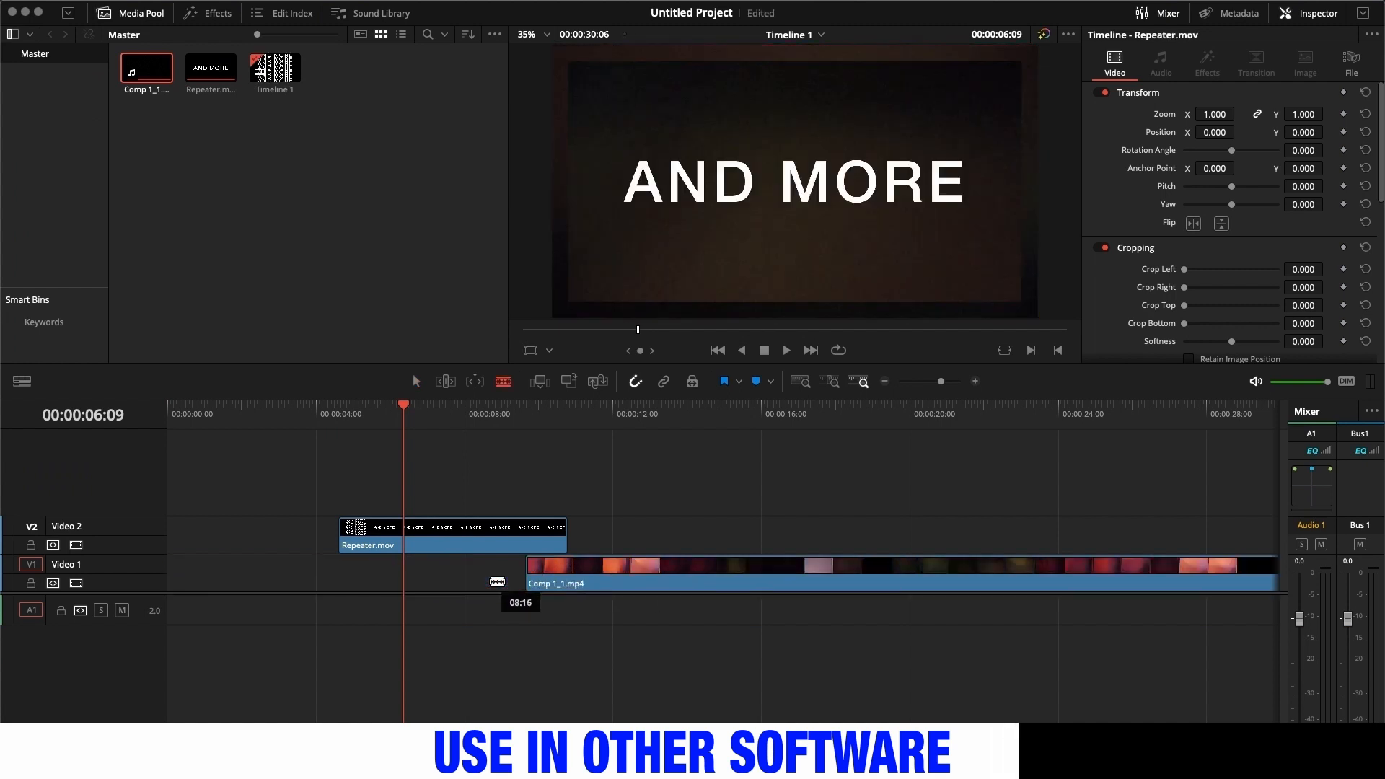
key(a)
drag(696, 556, 509, 591)
key(Up)
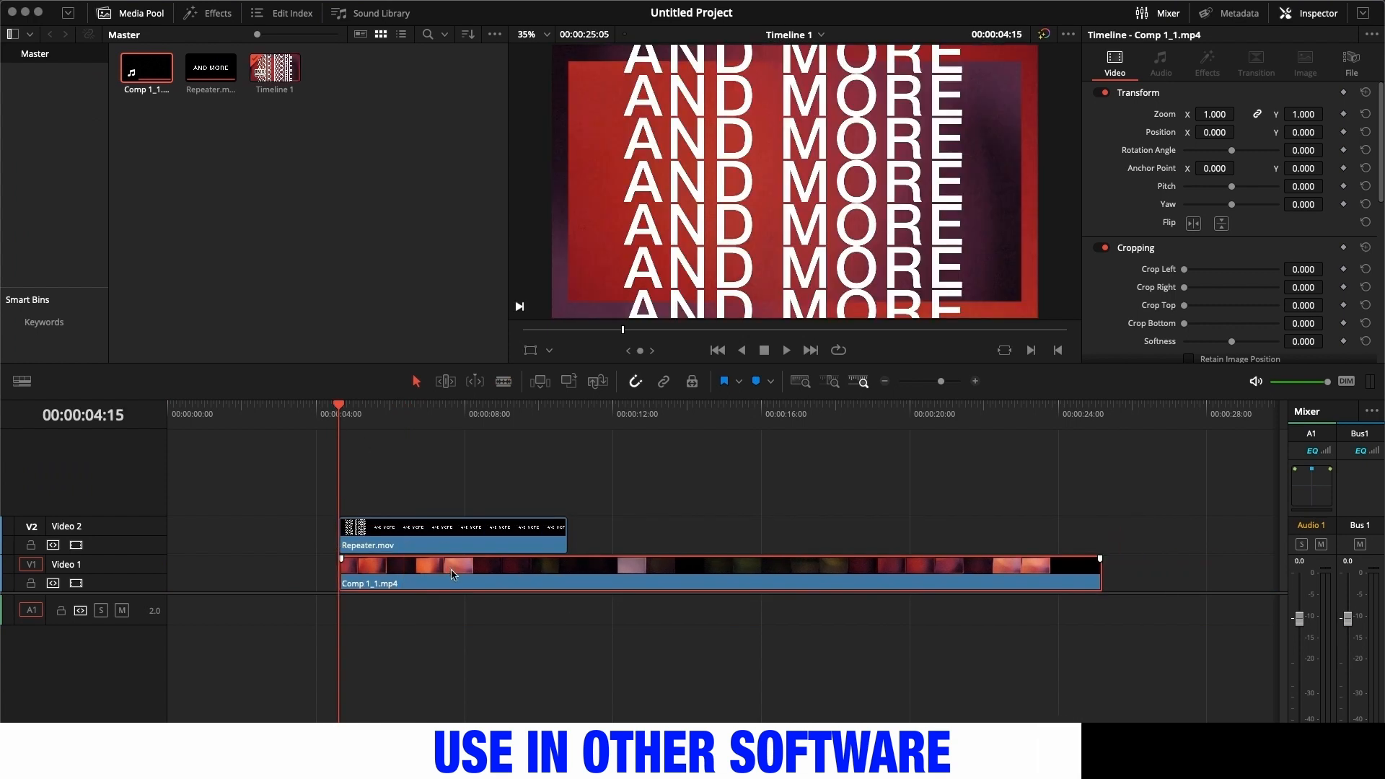
- Move Comp 1_1.mp4 above the text clip to Video 3, then return it to Video 1 beneath Repeater.mov
drag(448, 581, 427, 473)
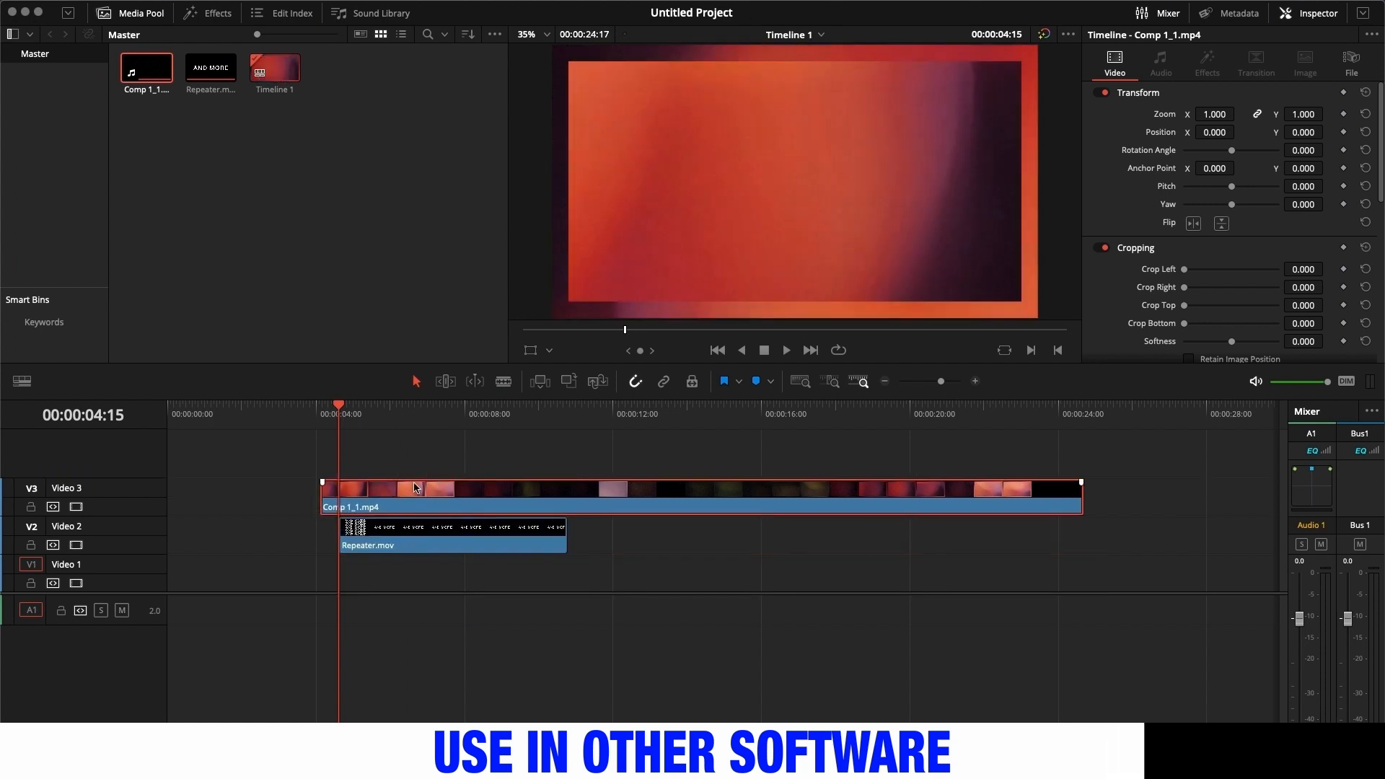
drag(412, 493, 431, 588)
- Inspect the text's transparent background at 00:00:05:17 by disabling and re-enabling the Comp 1_1.mp4 clip
drag(354, 412, 381, 411)
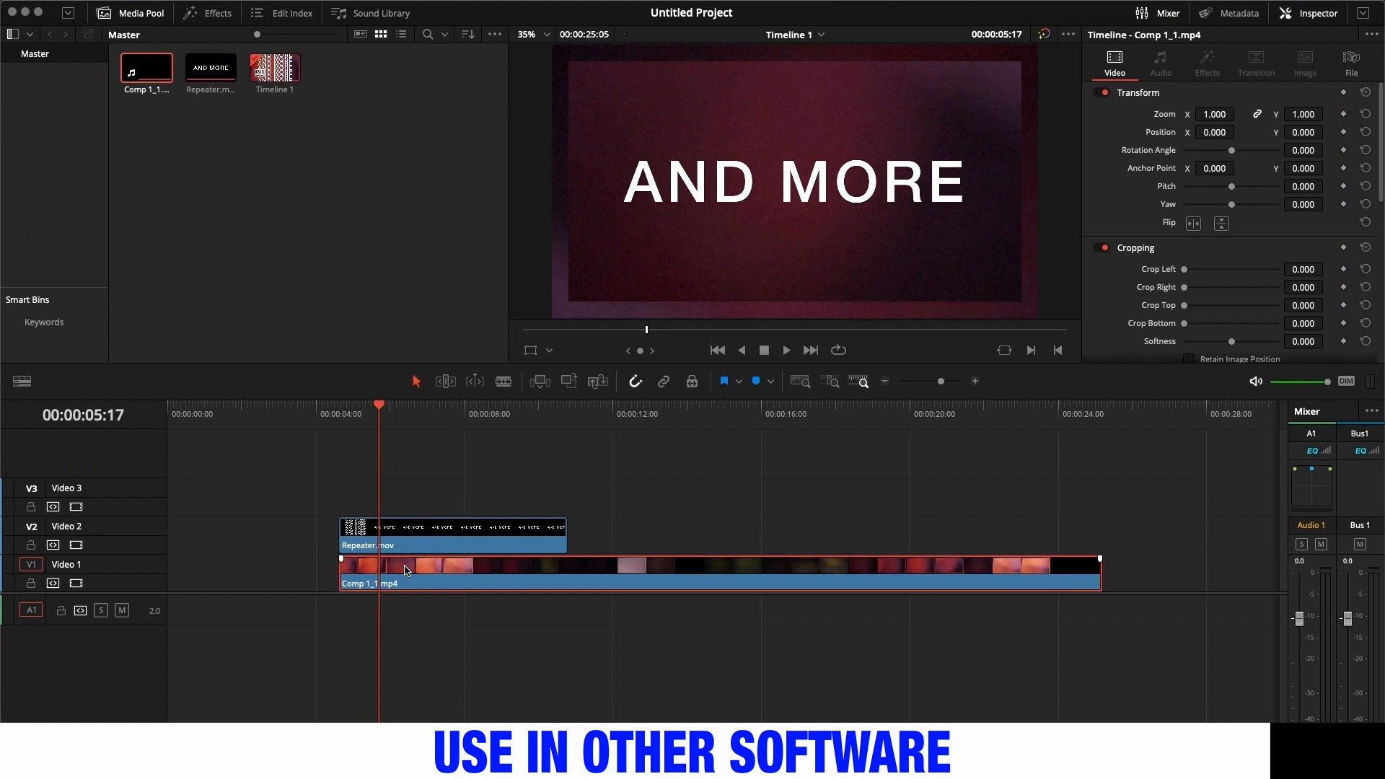
key(d)
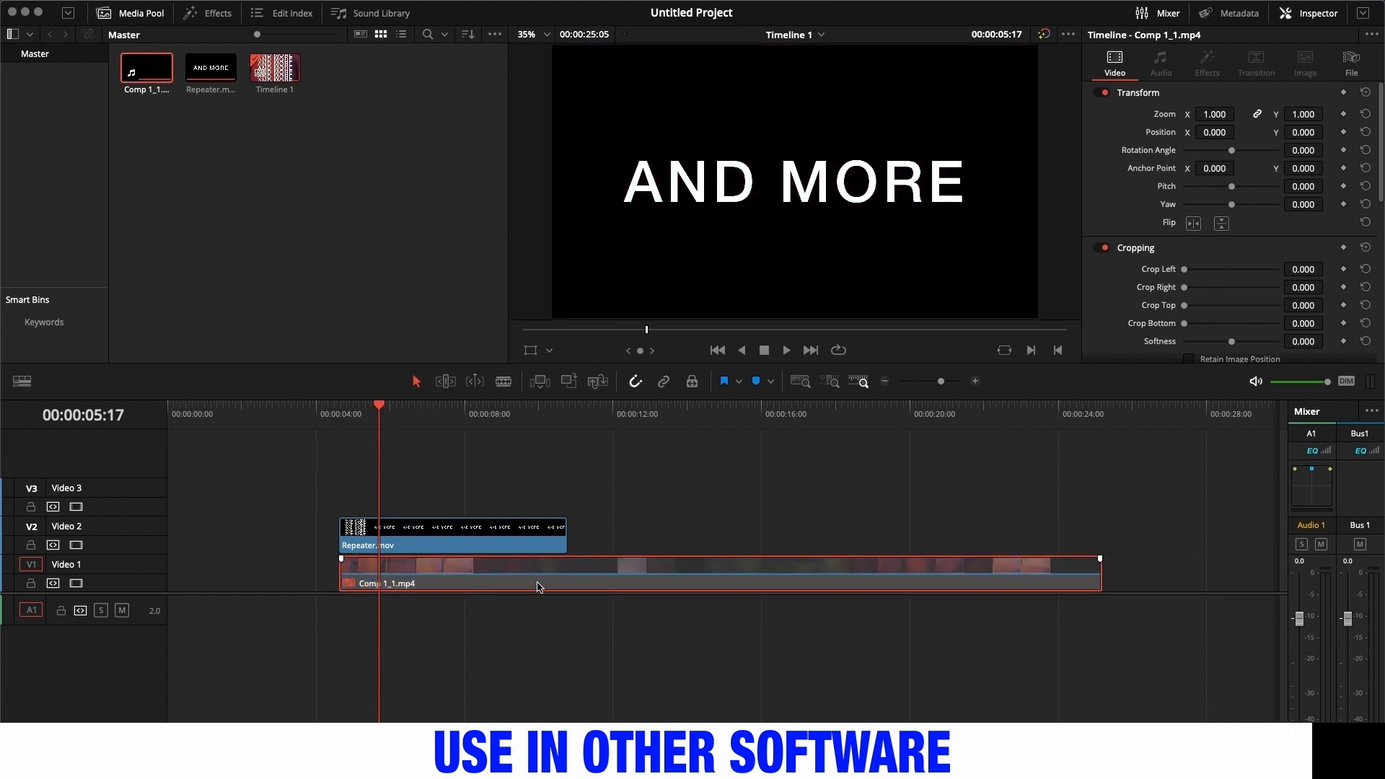
key(d)
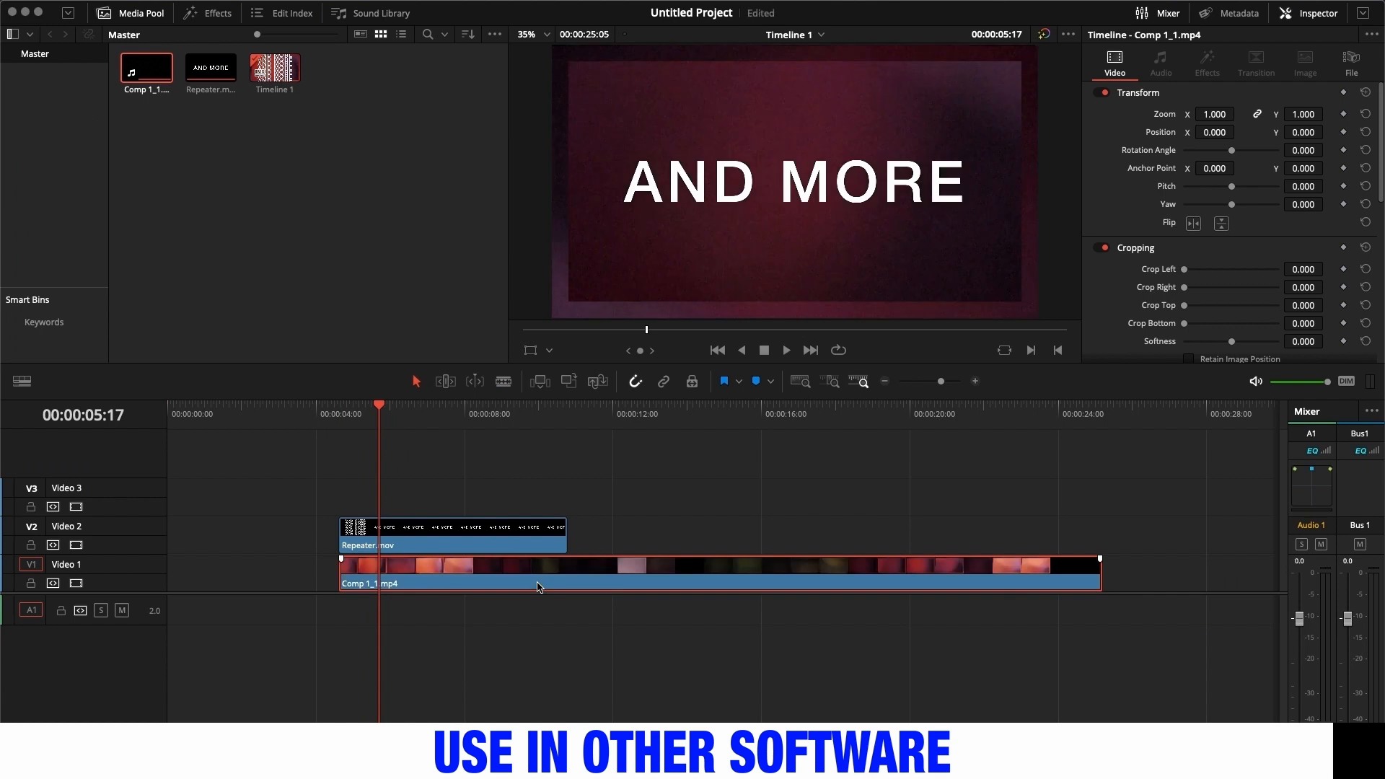